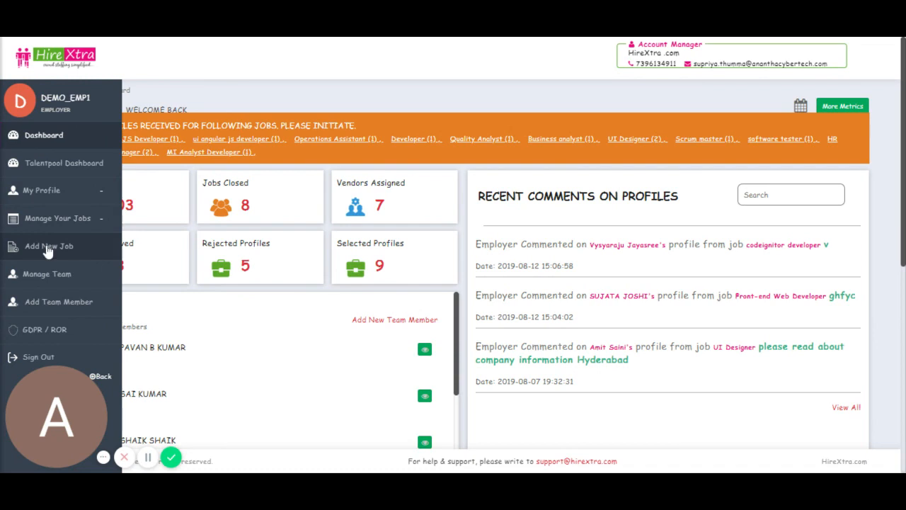
# Start a new job posting and set its job title to Senior Ui Designer.
pyautogui.click(47, 248)
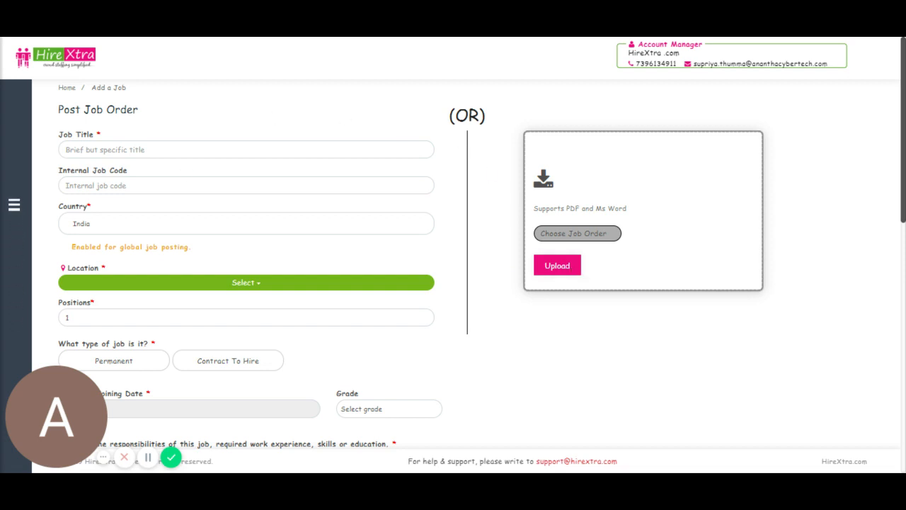
pyautogui.click(186, 150)
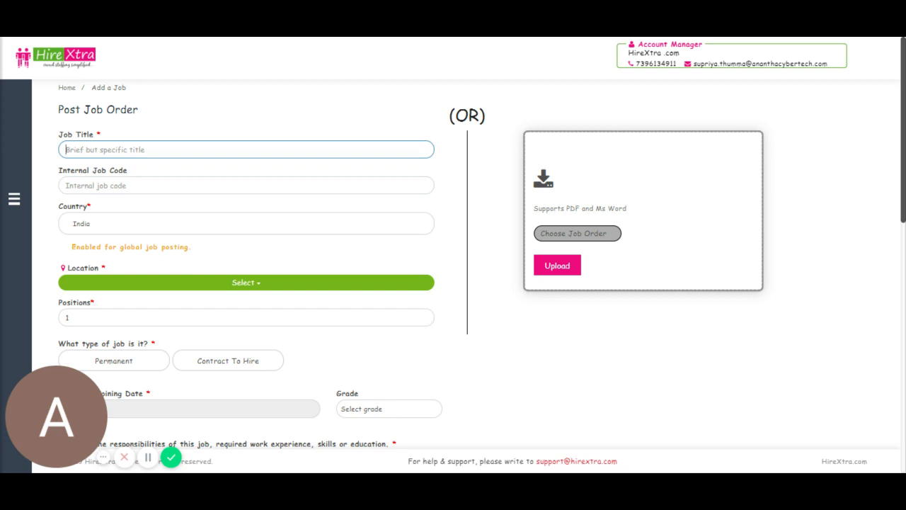
pyautogui.write('UI Se')
pyautogui.press('BackSpace')
pyautogui.press('BackSpace')
pyautogui.write('De')
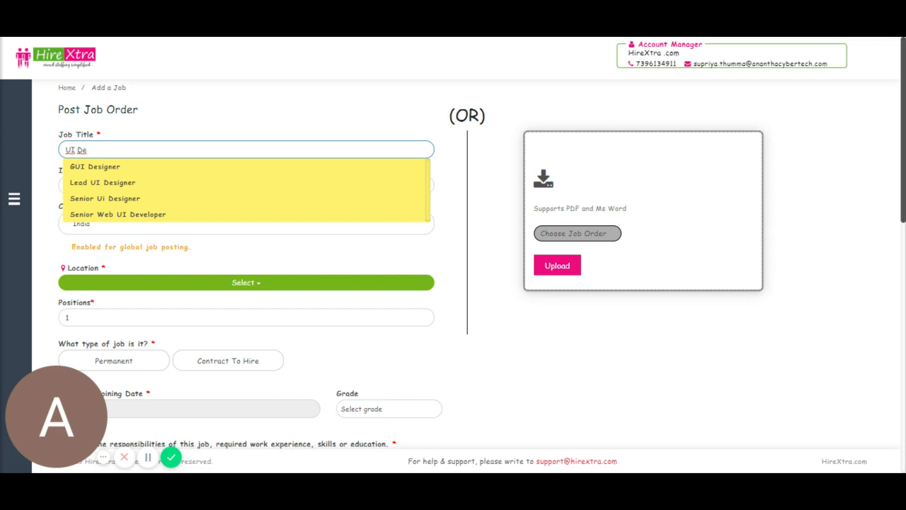
pyautogui.click(117, 202)
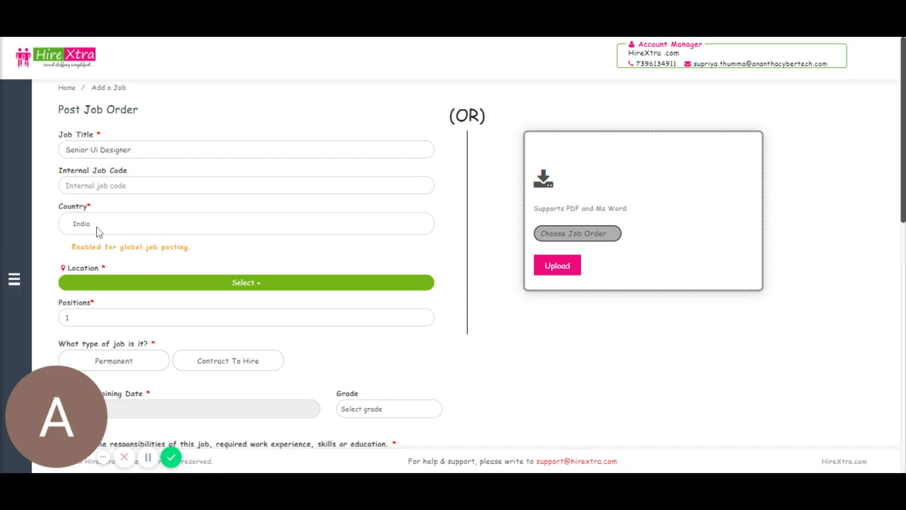
# Set the job location to Hyderabad / Telangana / India.
pyautogui.click(178, 285)
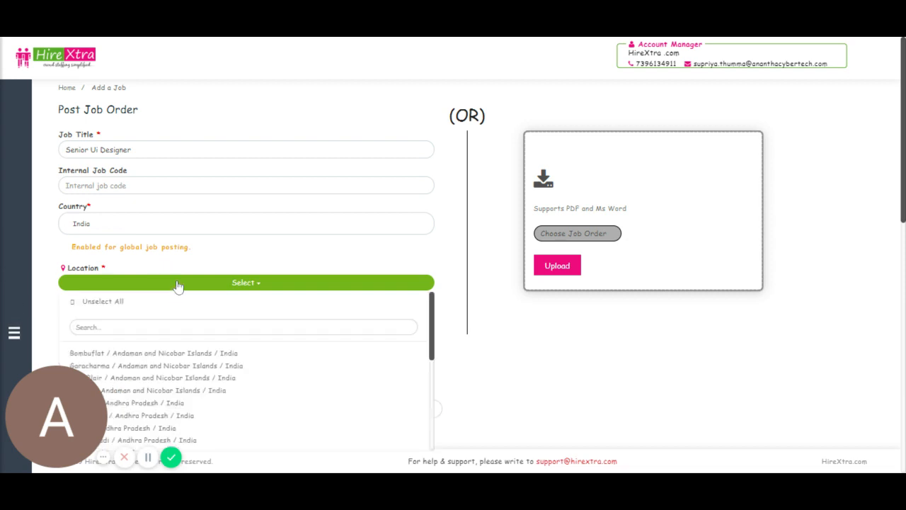
pyautogui.click(178, 327)
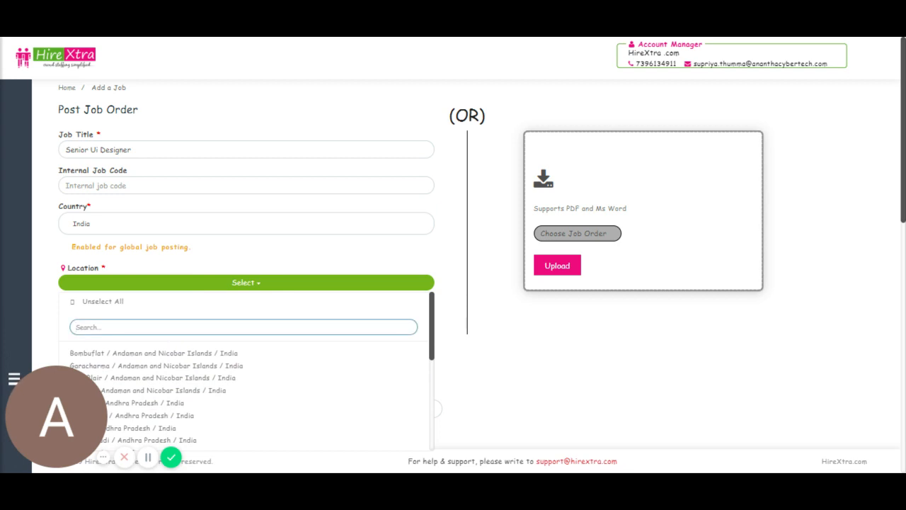
pyautogui.write('c')
pyautogui.press('BackSpace')
pyautogui.write('Hyde')
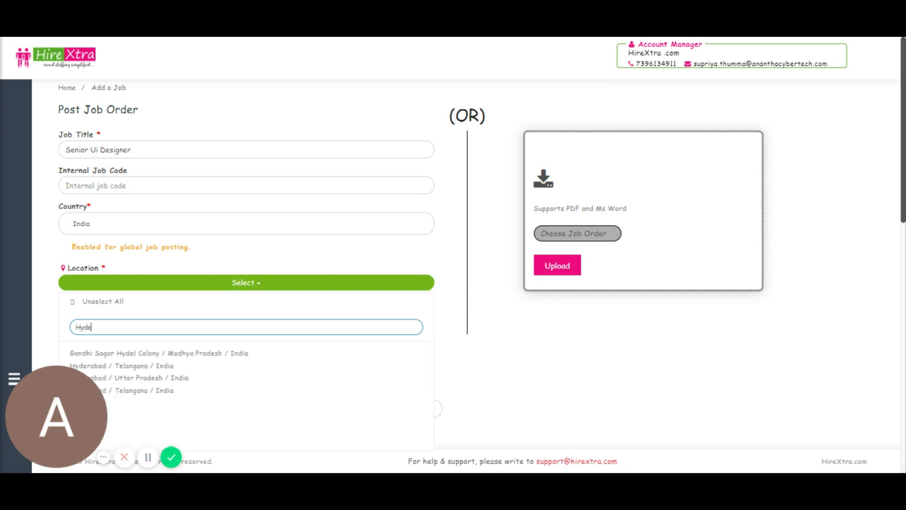
pyautogui.click(152, 392)
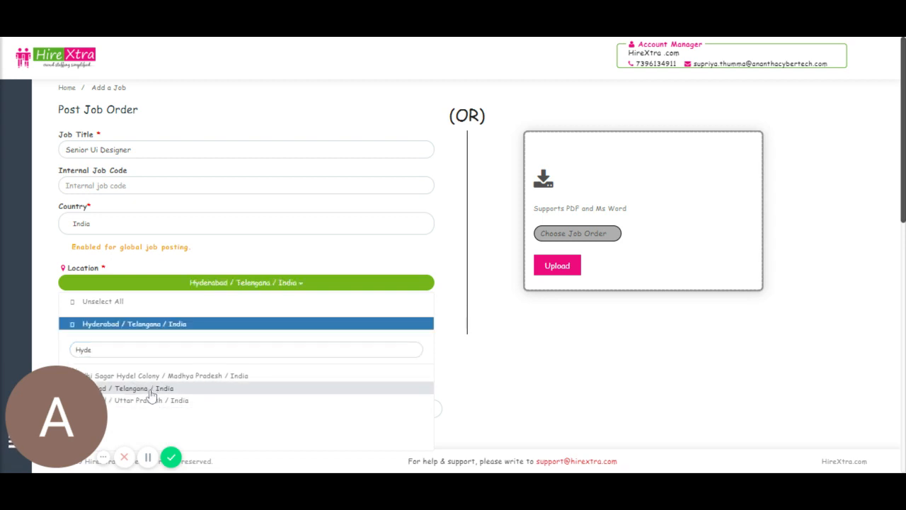
pyautogui.click(189, 349)
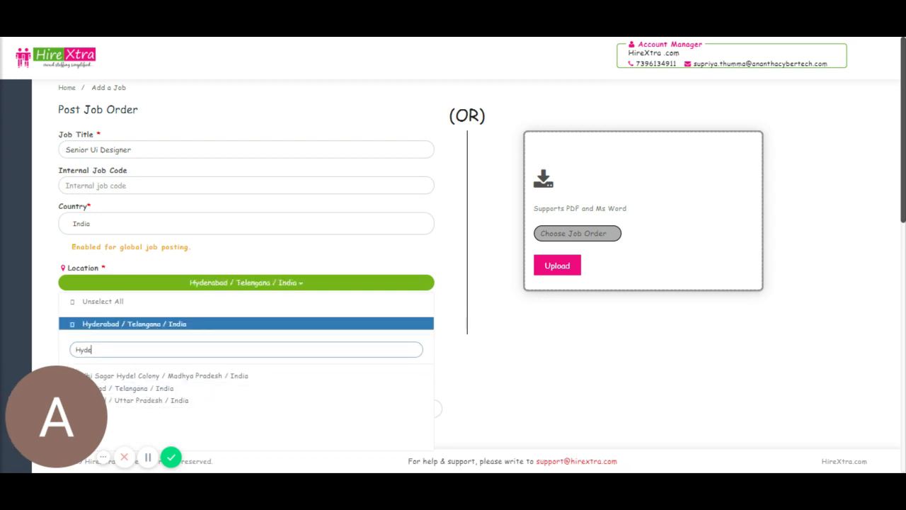
pyautogui.click(55, 350)
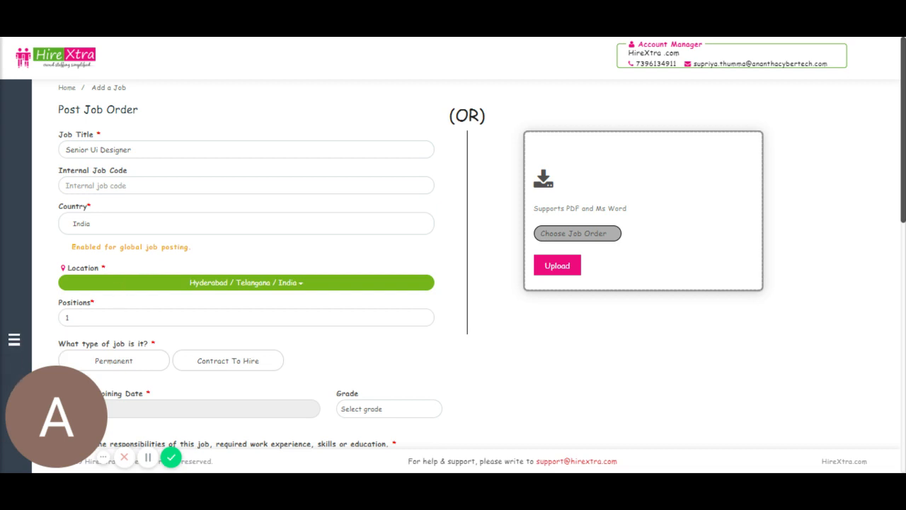
# Change the country to United Kingdom and set the location to London / England / United Kingdom.
pyautogui.click(152, 224)
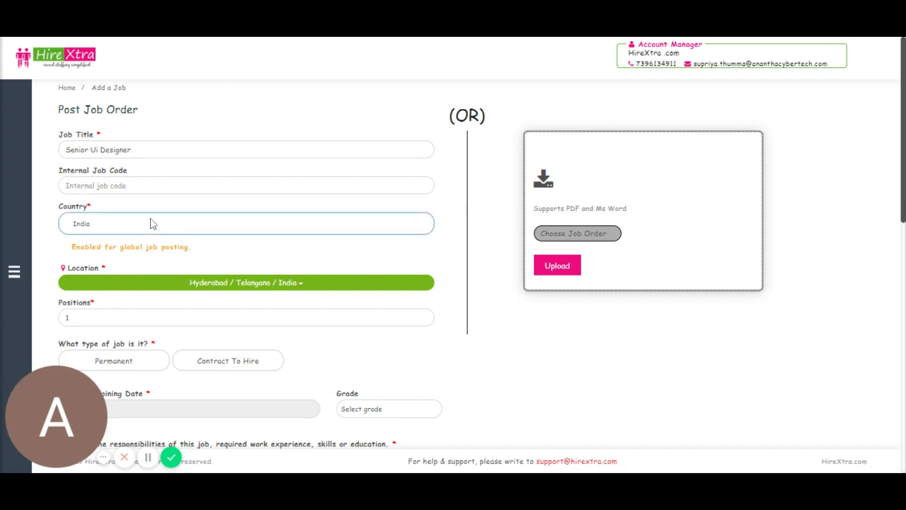
pyautogui.click(122, 244)
pyautogui.click(137, 289)
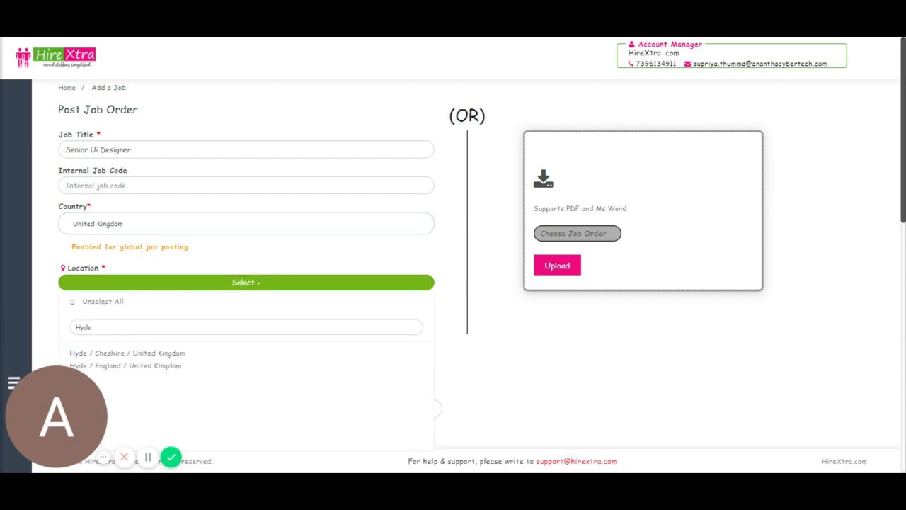
pyautogui.doubleClick(104, 328)
pyautogui.click(105, 328)
pyautogui.press('BackSpace')
pyautogui.press('BackSpace')
pyautogui.press('BackSpace')
pyautogui.press('BackSpace')
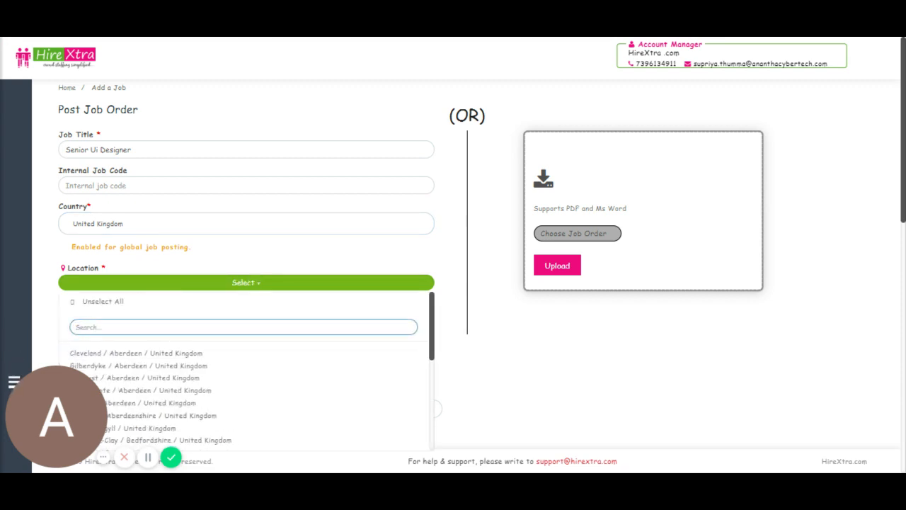
pyautogui.write('London')
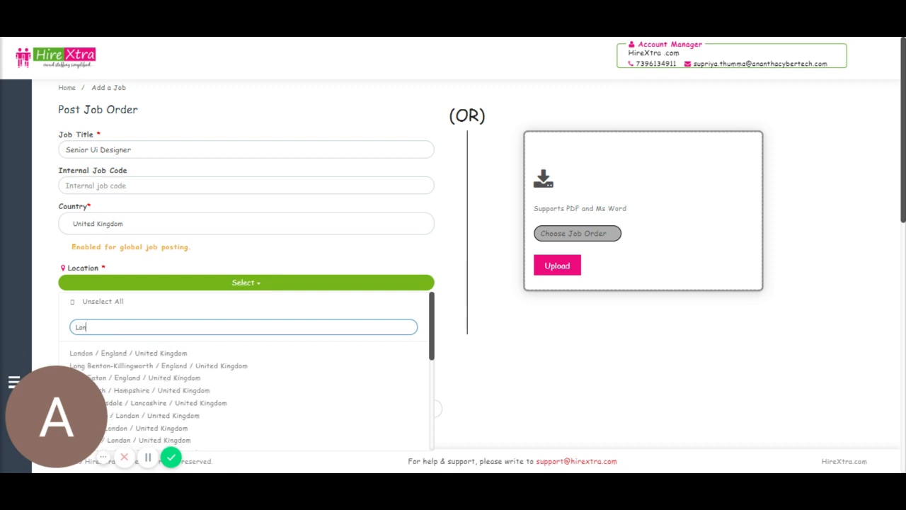
pyautogui.click(120, 354)
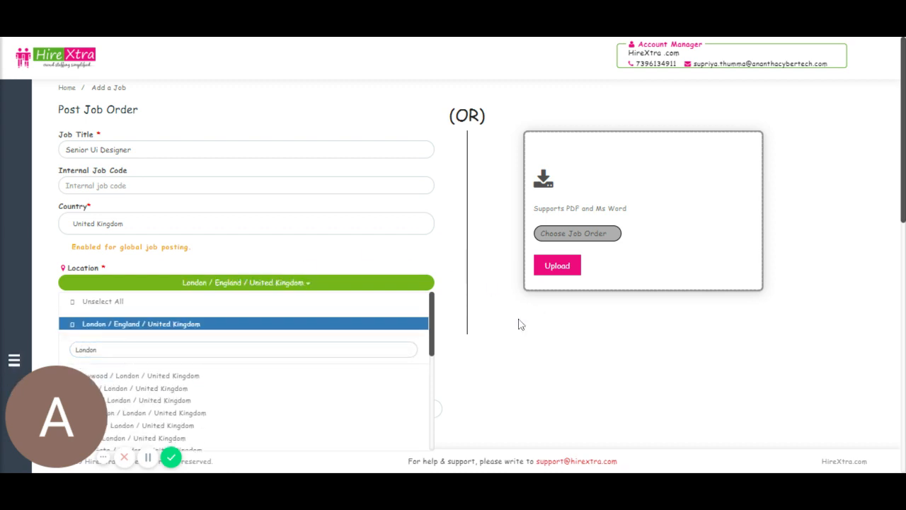
pyautogui.click(456, 351)
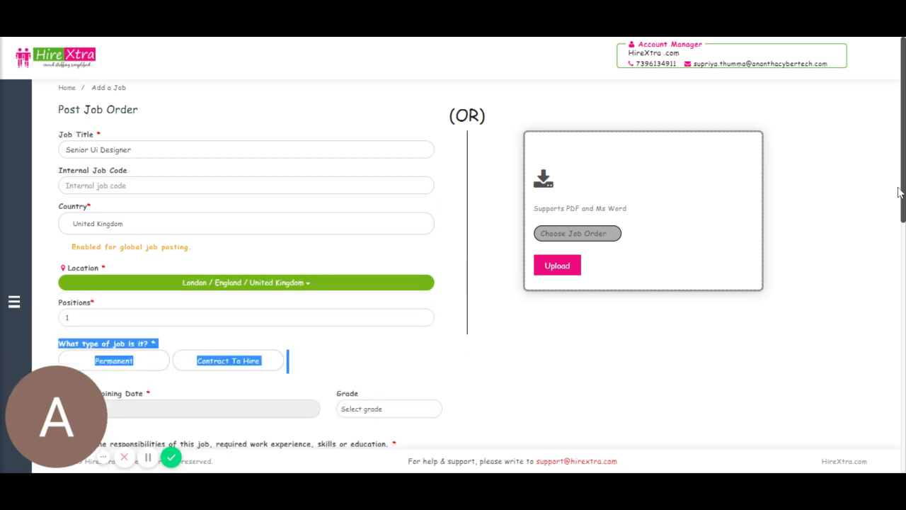
# Set the number of positions to 2 and the job type to Permanent.
pyautogui.scroll(-2, 491, 243)
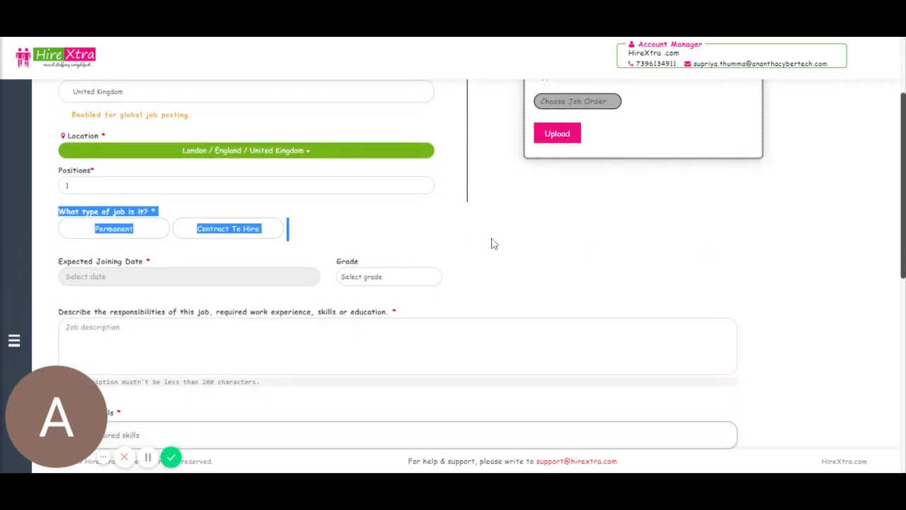
pyautogui.click(236, 185)
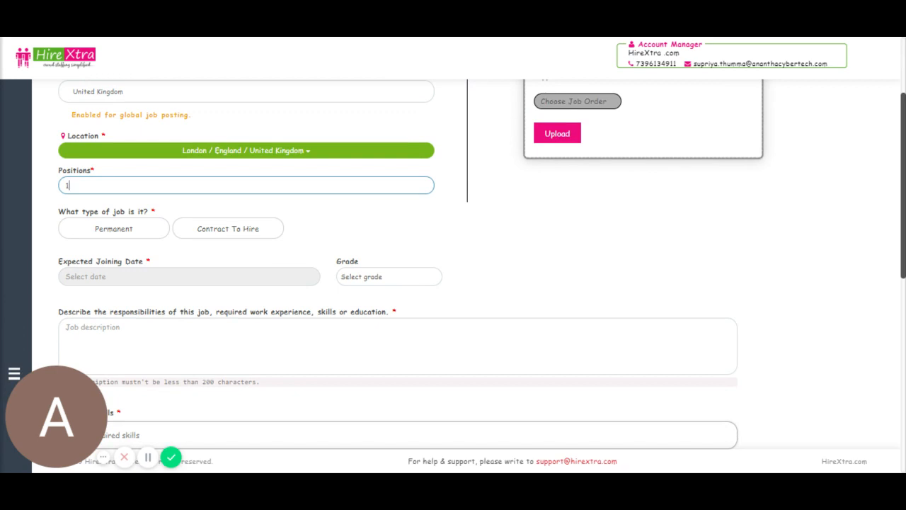
pyautogui.press('BackSpace')
pyautogui.write('2')
pyautogui.click(150, 238)
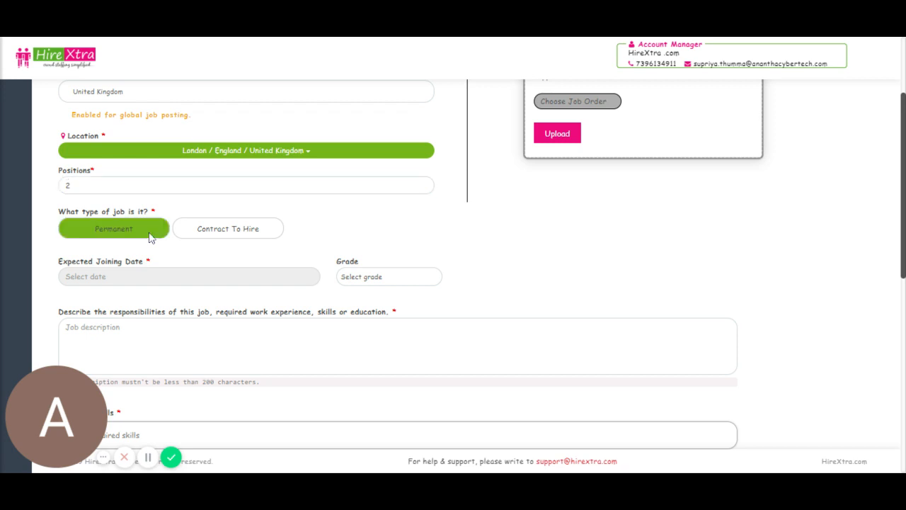
# Check the contract duration options offered for Contract To Hire and return the job type to Permanent.
pyautogui.click(226, 234)
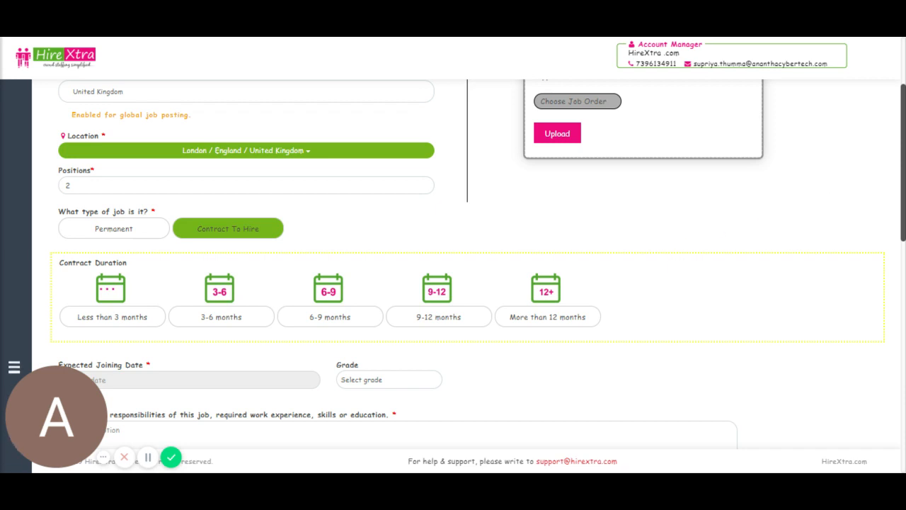
pyautogui.scroll(-2, 454, 255)
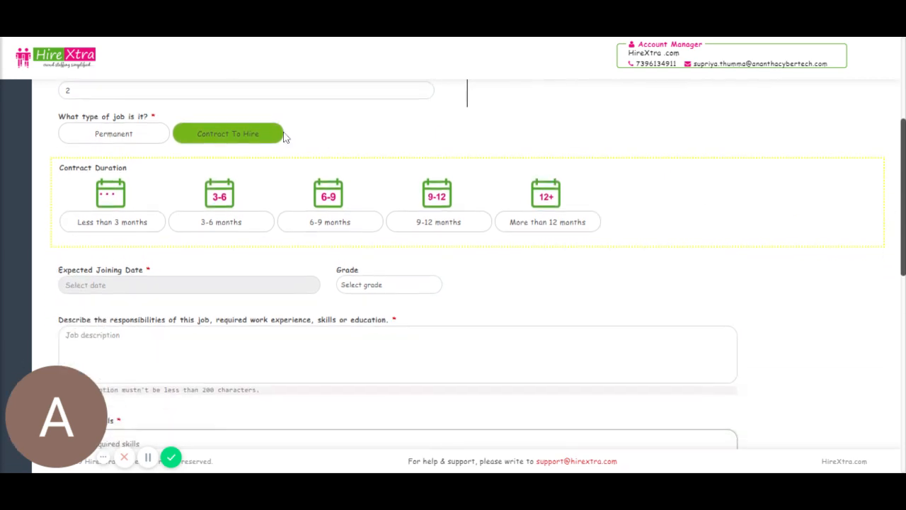
pyautogui.click(111, 136)
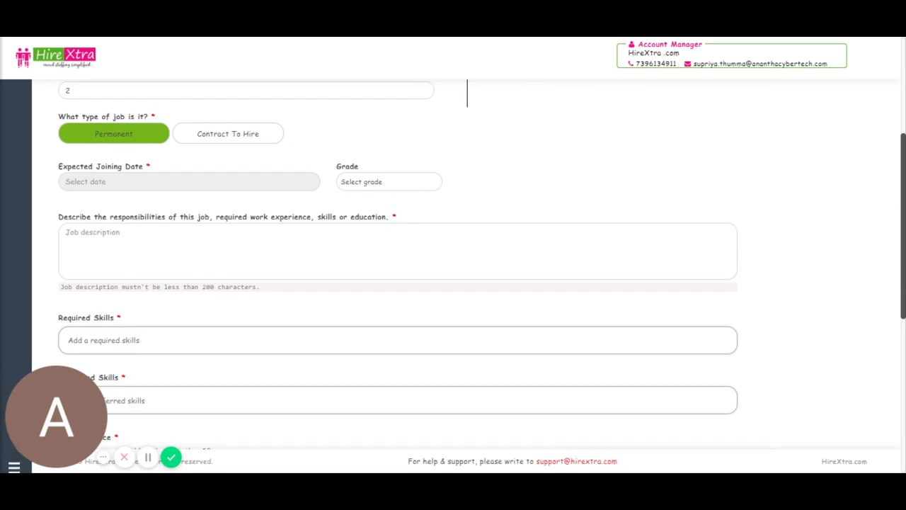
# Set the expected joining date to 19-08-2019 and open the grade choices.
pyautogui.click(189, 182)
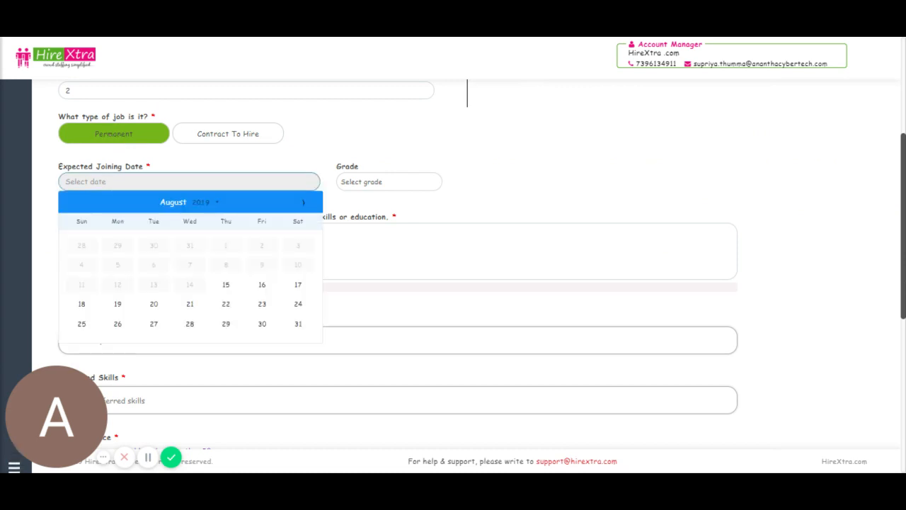
pyautogui.click(118, 306)
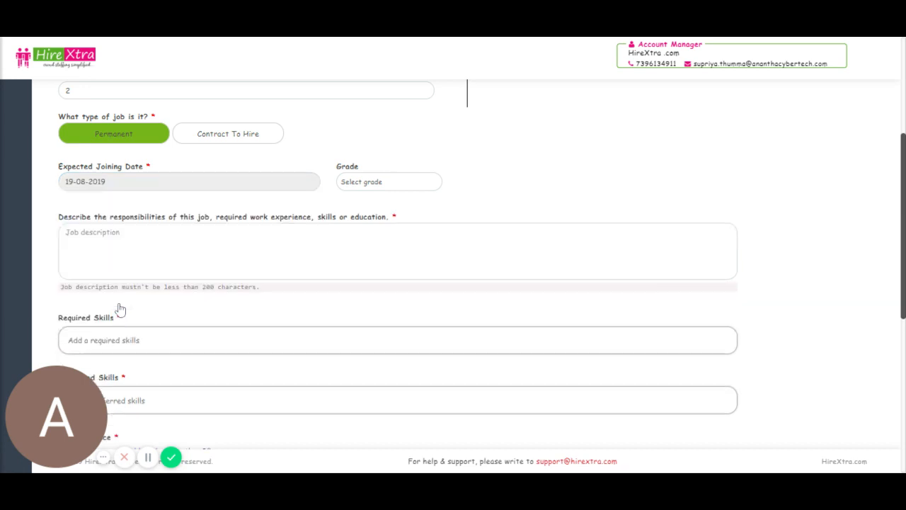
pyautogui.click(380, 183)
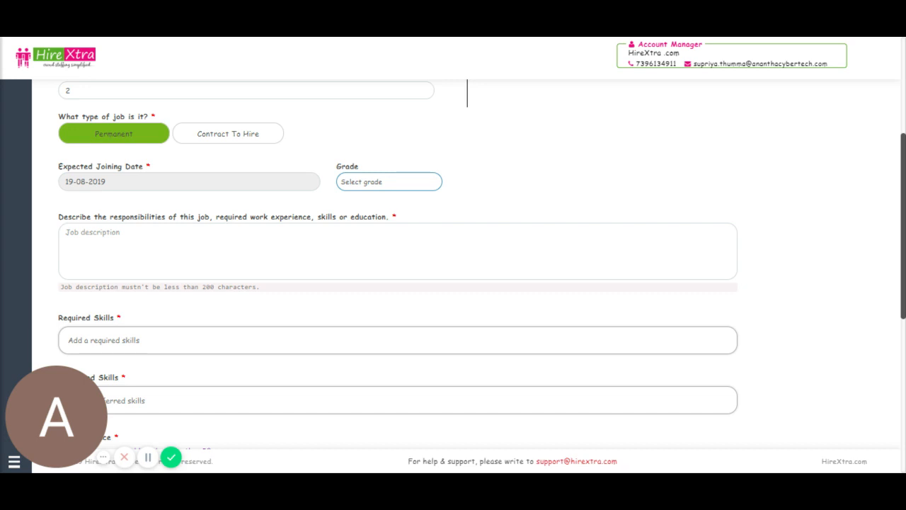
pyautogui.click(397, 251)
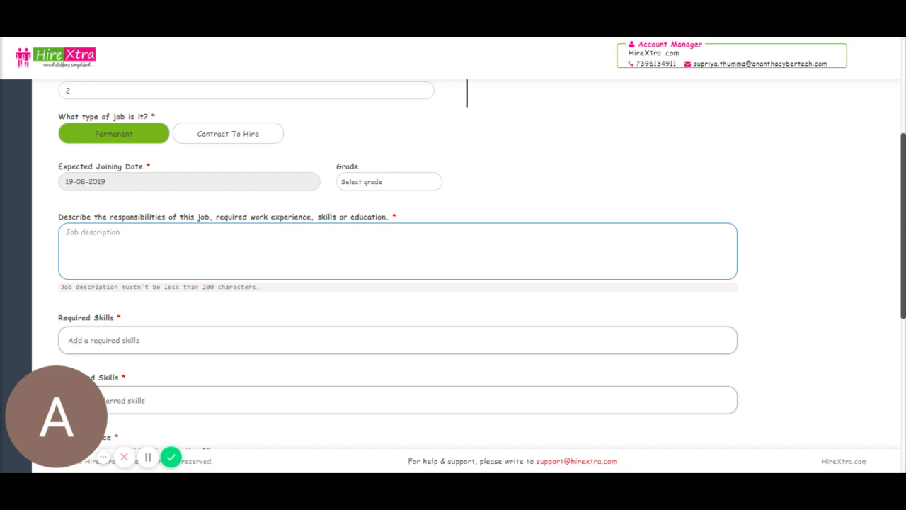
pyautogui.write('UI respon')
pyautogui.press('BackSpace')
pyautogui.write('sive design')
pyautogui.press('BackSpace')
pyautogui.press('BackSpace')
pyautogui.press('BackSpace')
pyautogui.press('BackSpace')
pyautogui.press('BackSpace')
pyautogui.press('BackSpace')
pyautogui.press('BackSpace')
pyautogui.press('BackSpace')
pyautogui.press('BackSpace')
pyautogui.press('BackSpace')
pyautogui.press('BackSpace')
pyautogui.press('BackSpace')
pyautogui.press('BackSpace')
pyautogui.press('BackSpace')
pyautogui.press('BackSpace')
pyautogui.press('BackSpace')
pyautogui.press('BackSpace')
pyautogui.press('BackSpace')
pyautogui.press('BackSpace')
# Paste the prepared list of responsibilities and requirements as the job description.
pyautogui.hotkey('alt', 'Tab')
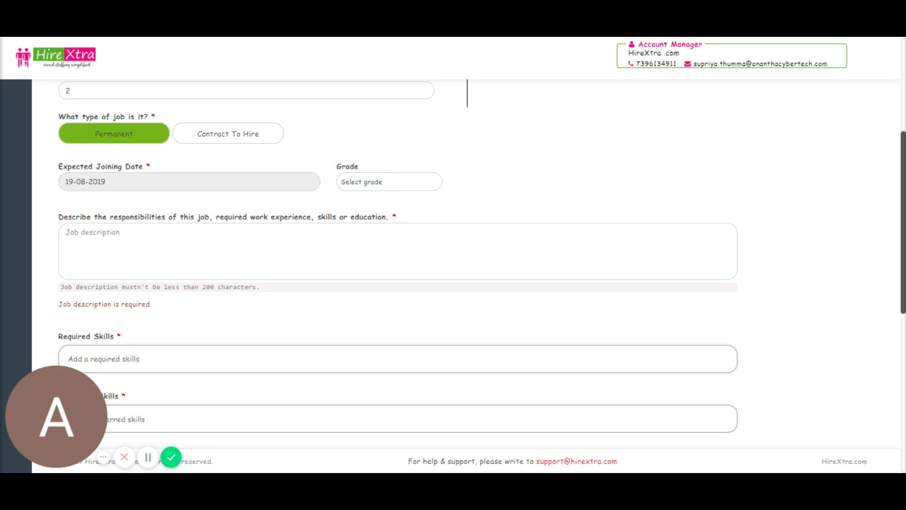
pyautogui.hotkey('alt', 'Tab')
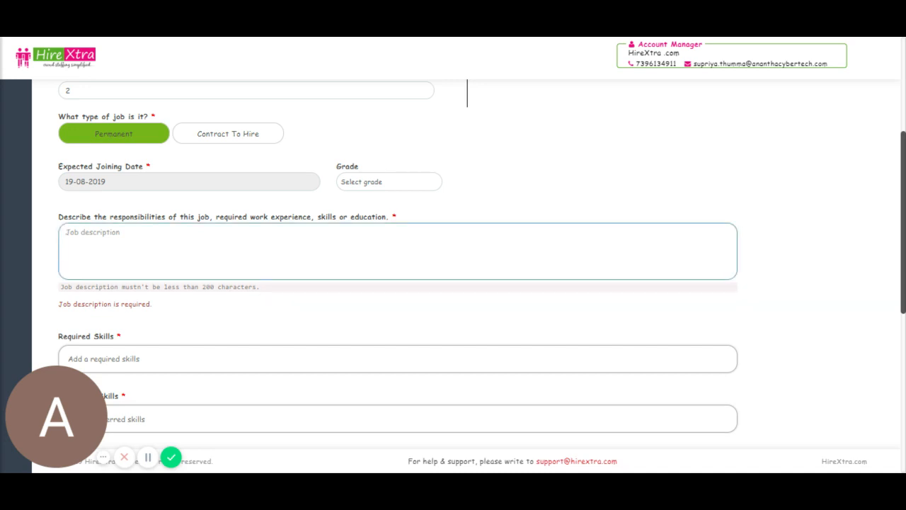
pyautogui.hotkey('ctrl', 'v')
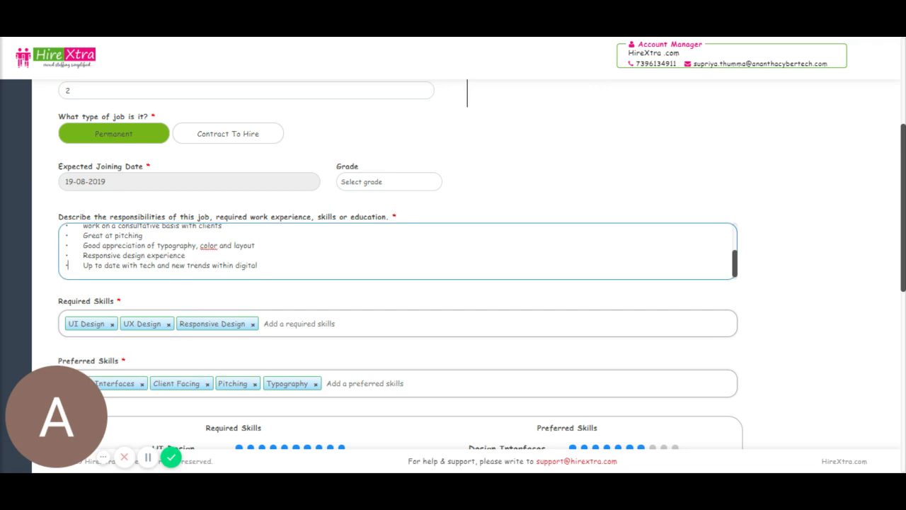
# Add a bulleted line reading "HTML5, Javascript" at the end of the job description.
pyautogui.hotkey('shift', 'Right')
pyautogui.press('Left')
pyautogui.press('Left')
pyautogui.hotkey('shift', 'Right')
pyautogui.hotkey('shift', 'Right')
pyautogui.hotkey('ctrl', 'c')
pyautogui.press('Down')
pyautogui.hotkey('ctrl', 'v')
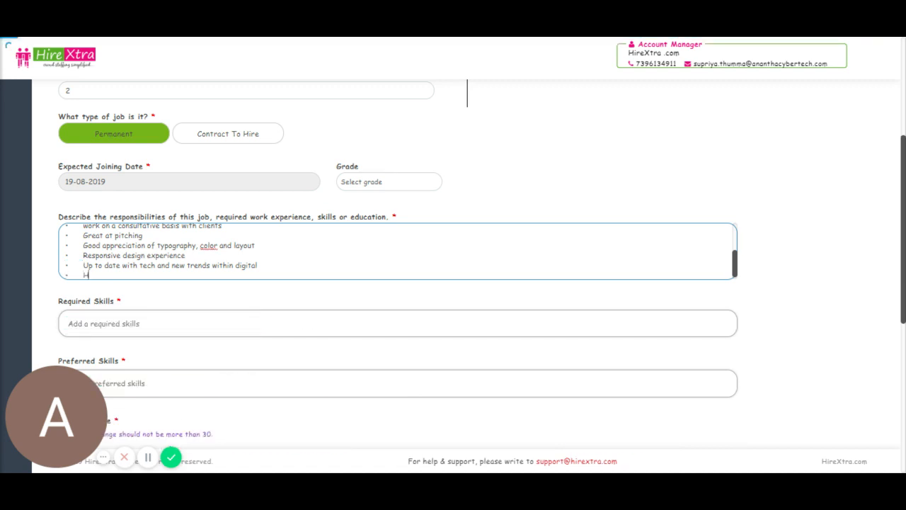
pyautogui.write('HTML5')
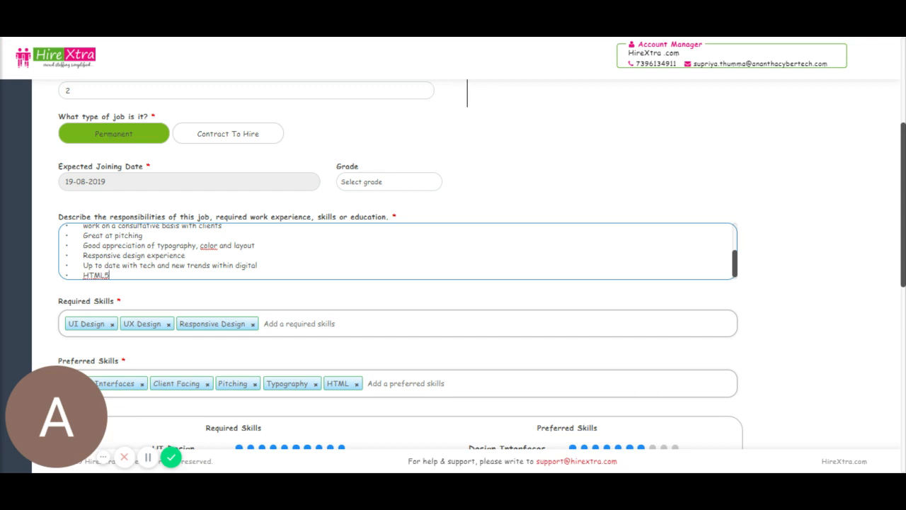
pyautogui.write(', Java')
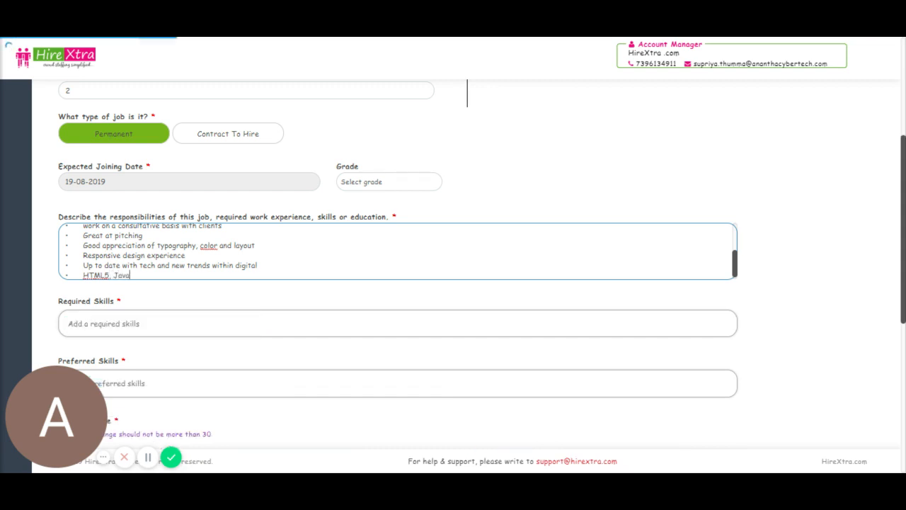
pyautogui.write('scri')
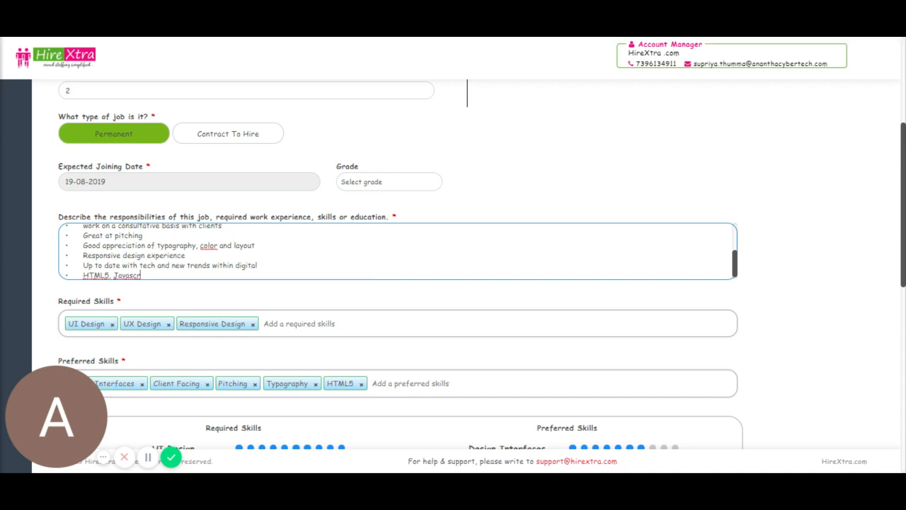
pyautogui.write('pt')
# Split the job description's last line into separate HTML5 and Javascript bullets and add a CSS3 bullet below them.
pyautogui.click(113, 276)
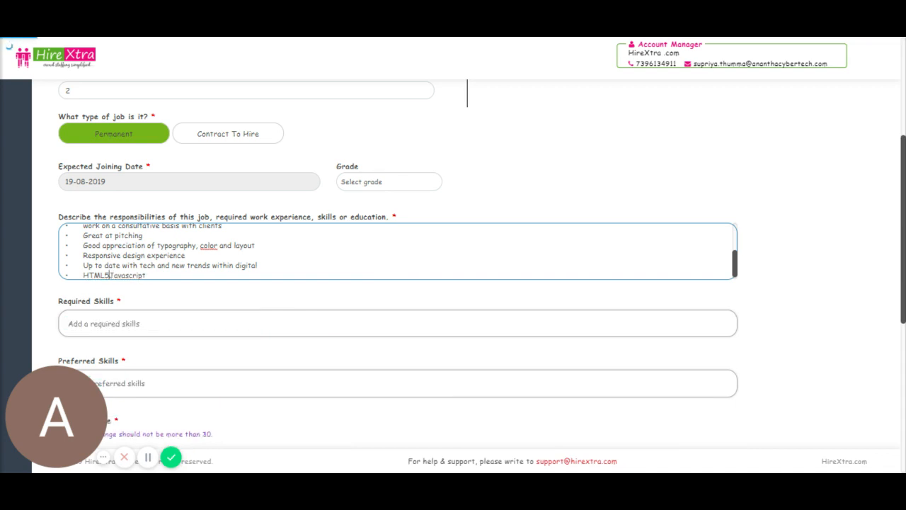
pyautogui.press('Return')
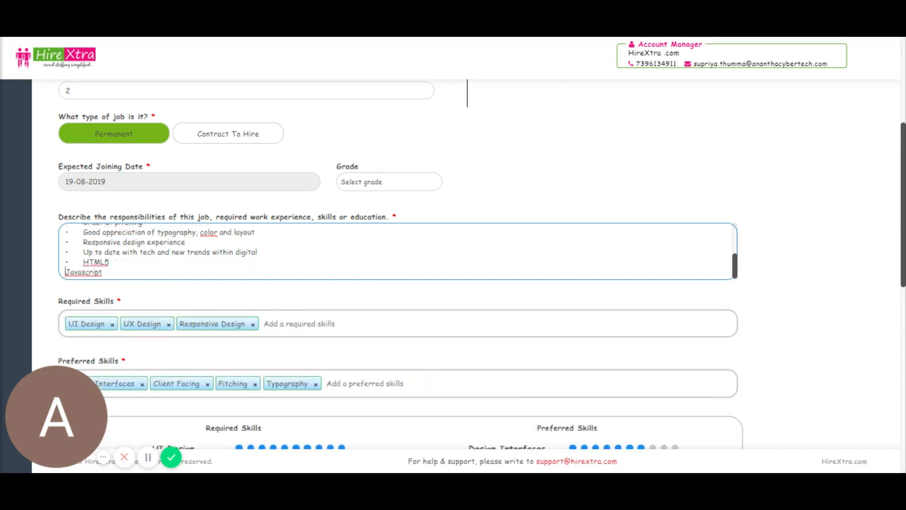
pyautogui.hotkey('ctrl', 'v')
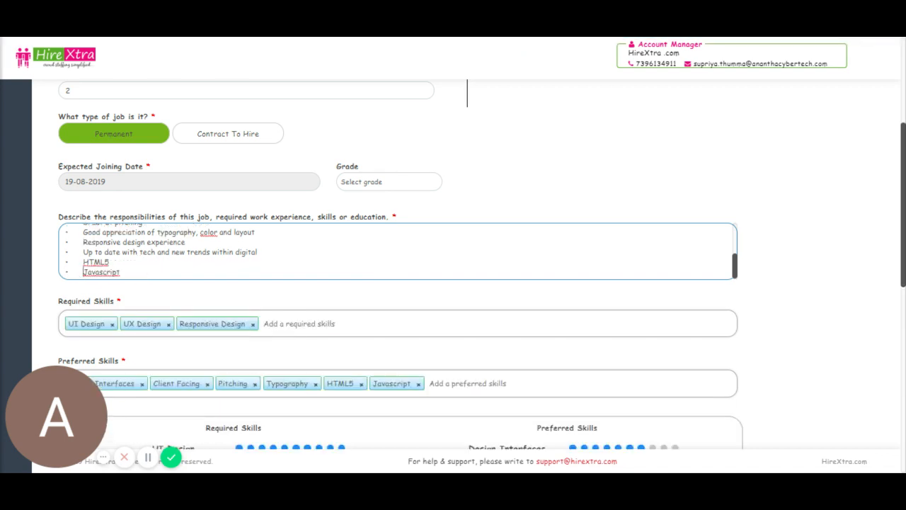
pyautogui.press('Return')
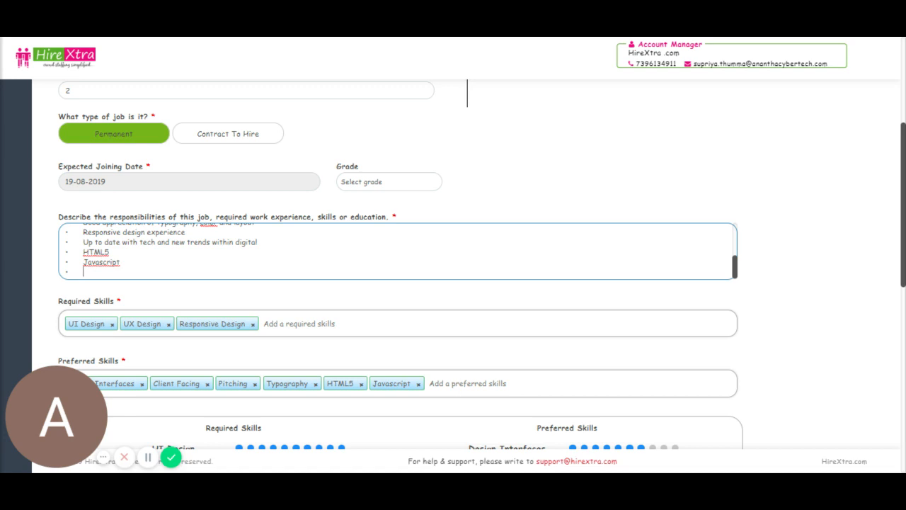
pyautogui.write('CSS3')
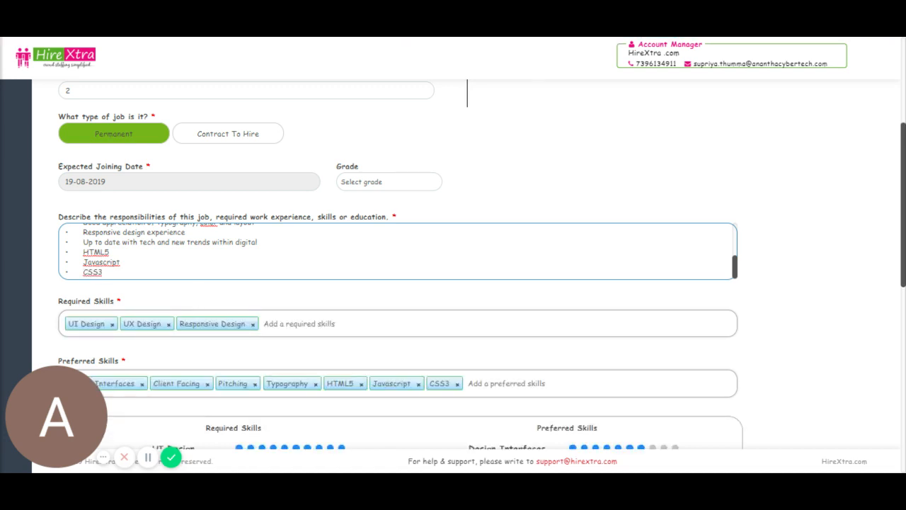
pyautogui.moveTo(67, 323); pyautogui.dragTo(201, 324)
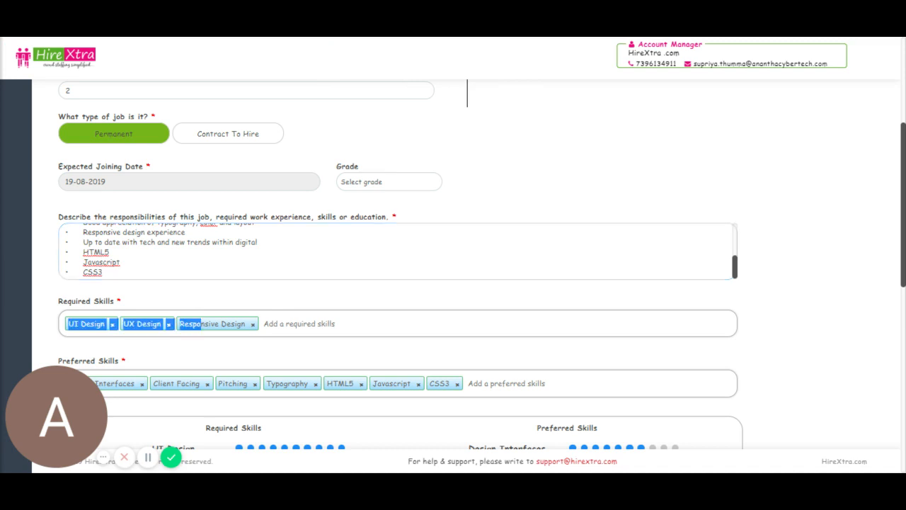
pyautogui.click(203, 324)
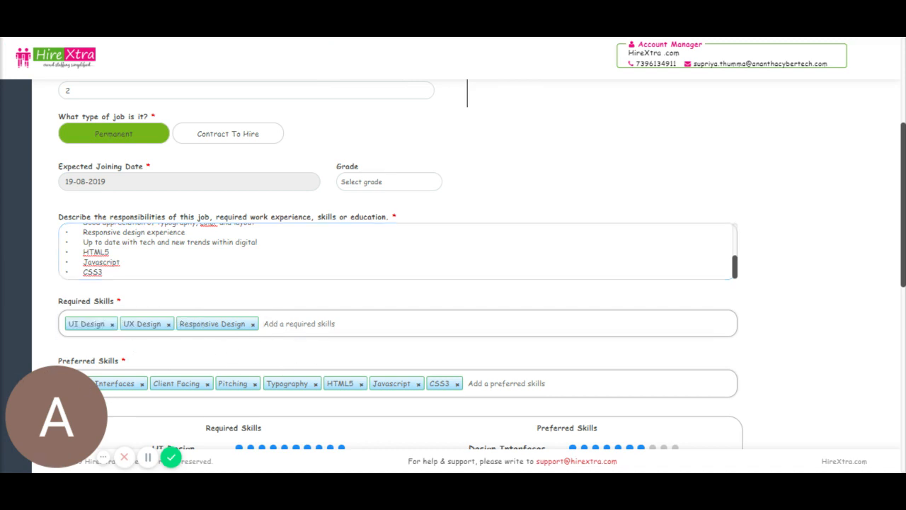
# Rate the skills: UX Design 7, Design Interfaces 10, Pitching 3 and HTML5 9 dots.
pyautogui.scroll(-3, 893, 224)
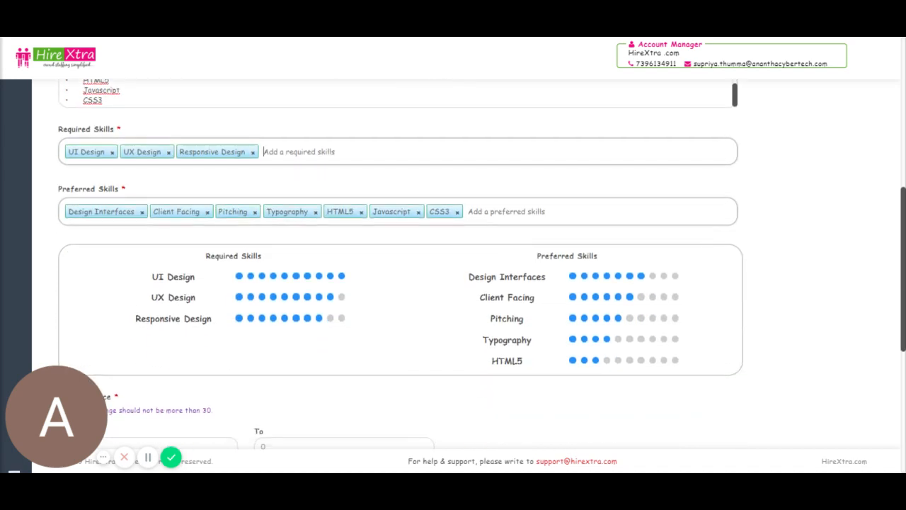
pyautogui.moveTo(904, 289); pyautogui.dragTo(903, 336)
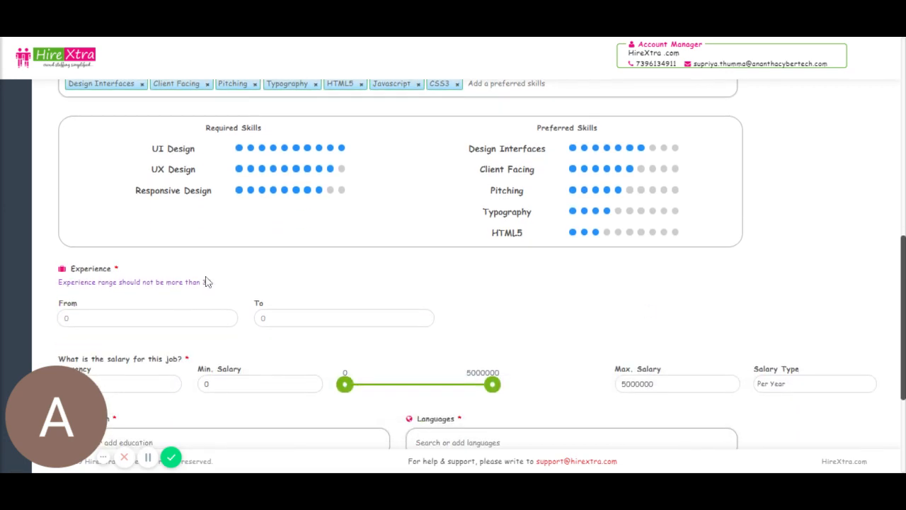
pyautogui.click(307, 172)
pyautogui.click(675, 149)
pyautogui.click(597, 191)
pyautogui.click(664, 233)
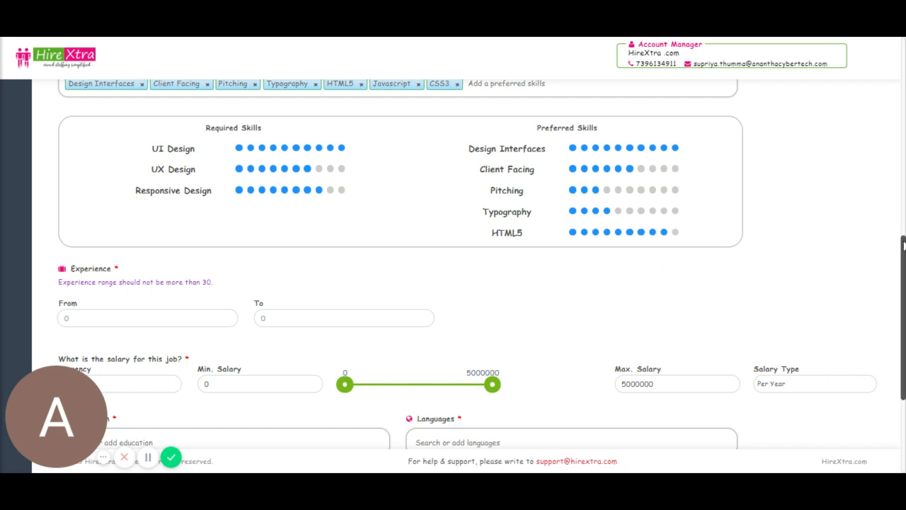
# Set the required experience range from 5 to 8 years.
pyautogui.moveTo(901, 243); pyautogui.dragTo(905, 342)
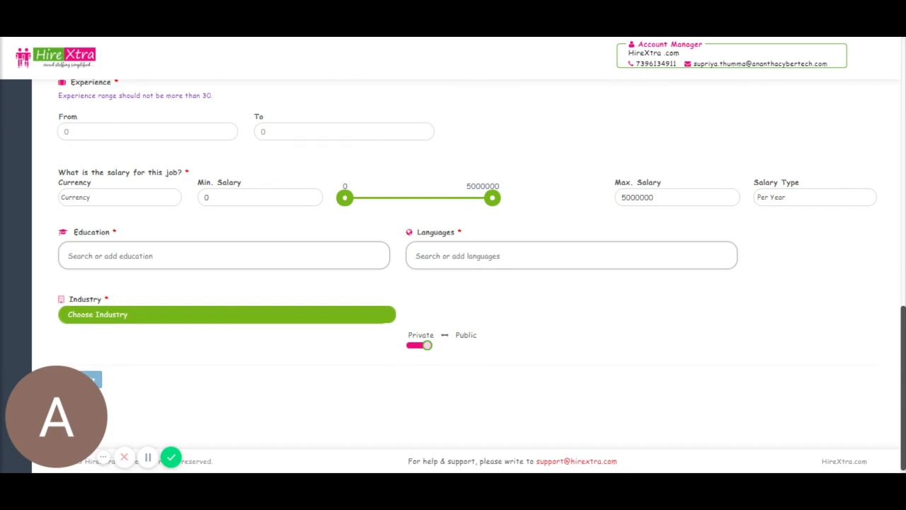
pyautogui.click(147, 132)
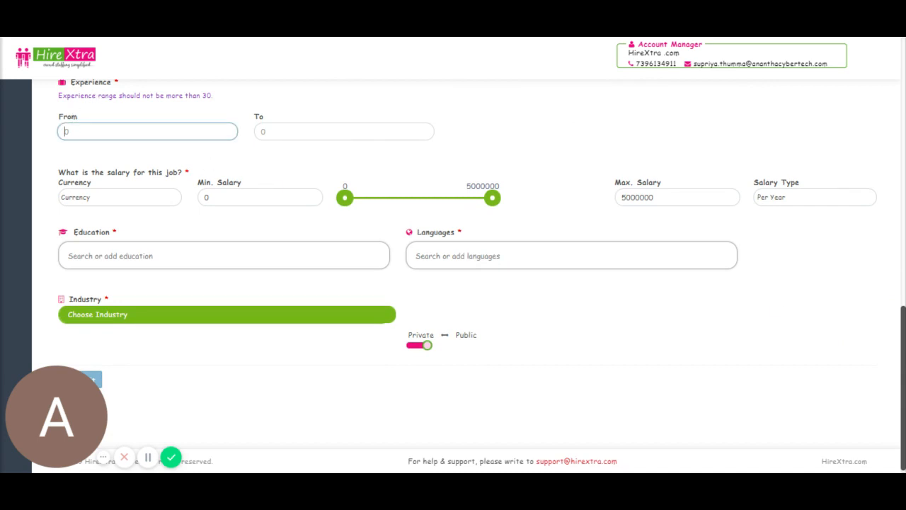
pyautogui.write('5')
pyautogui.press('Tab')
pyautogui.write('8')
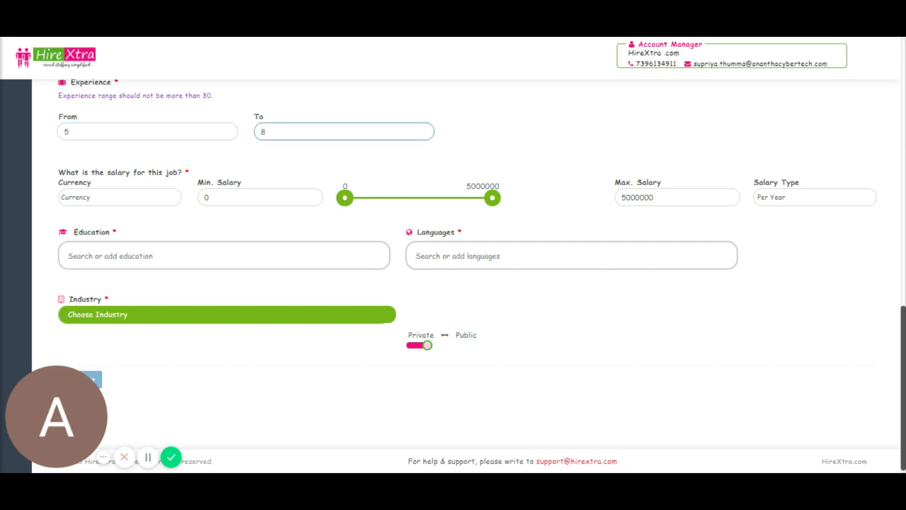
# Set the salary currency to GBP and the minimum salary to 50000.
pyautogui.click(90, 201)
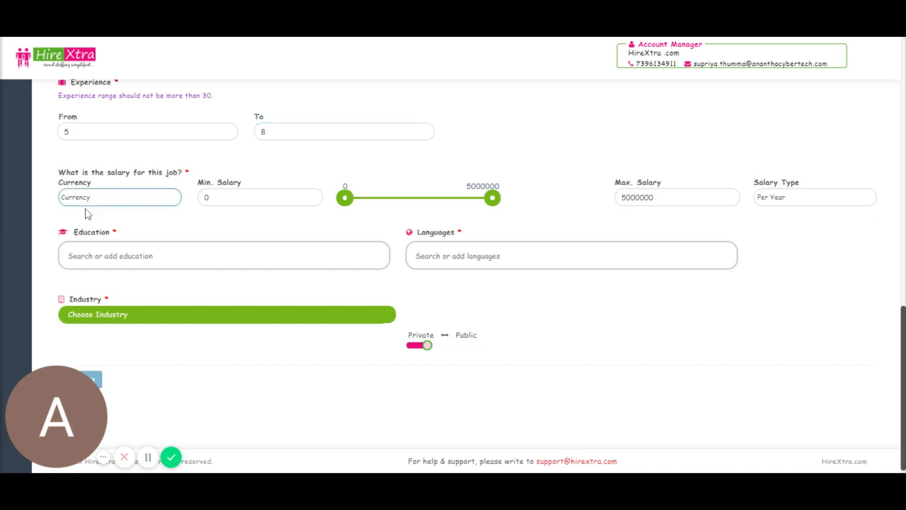
pyautogui.write('GBP')
pyautogui.click(213, 199)
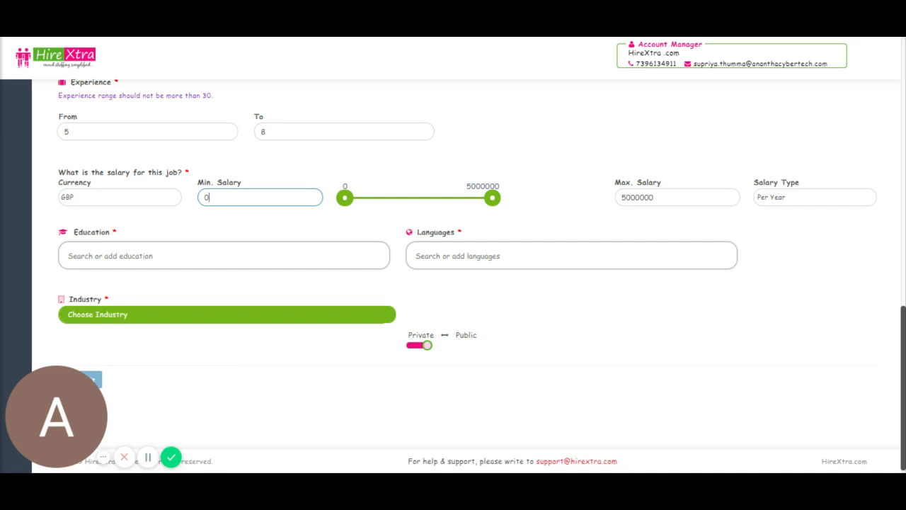
pyautogui.moveTo(351, 205)
pyautogui.mouseDown()
pyautogui.moveTo(366, 206)
pyautogui.moveTo(358, 205)
pyautogui.mouseUp()
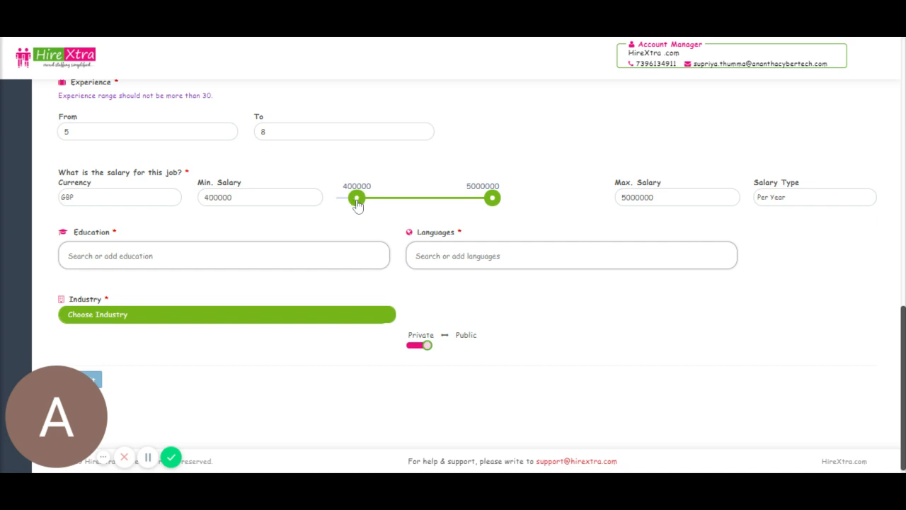
pyautogui.click(259, 198)
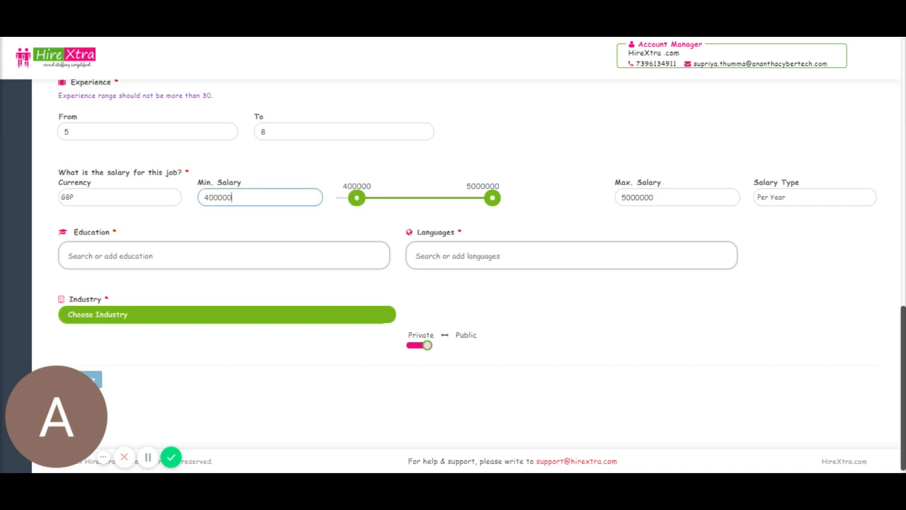
pyautogui.moveTo(356, 205); pyautogui.dragTo(362, 205)
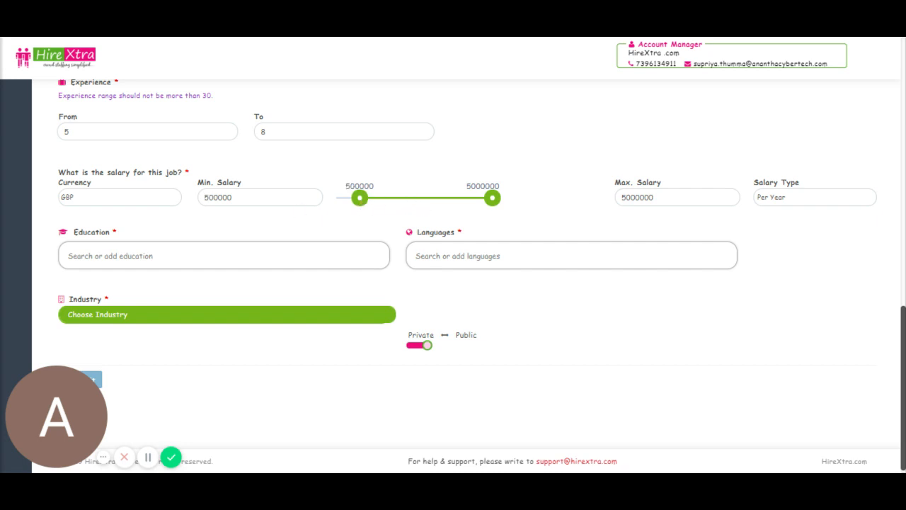
pyautogui.moveTo(360, 202); pyautogui.dragTo(349, 202)
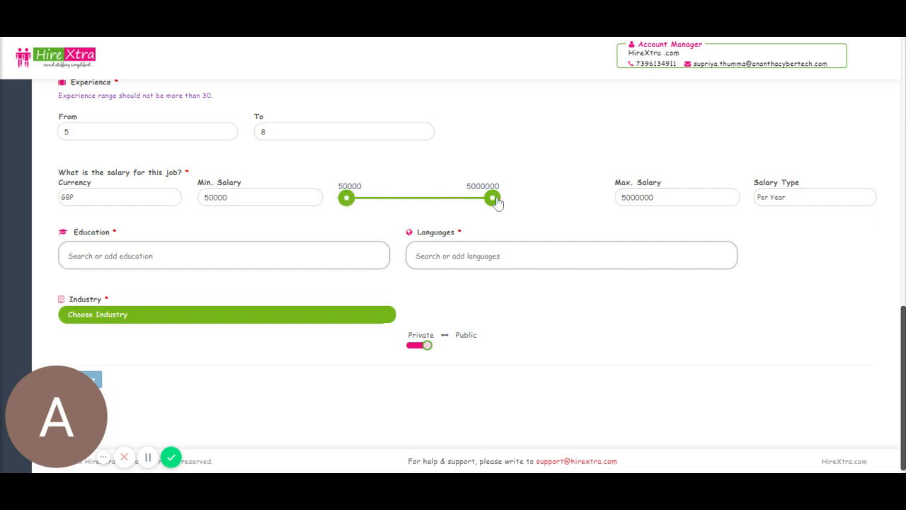
# Set the maximum salary to 65000, keeping Per Year as the salary type.
pyautogui.moveTo(497, 203); pyautogui.dragTo(355, 216)
pyautogui.click(670, 196)
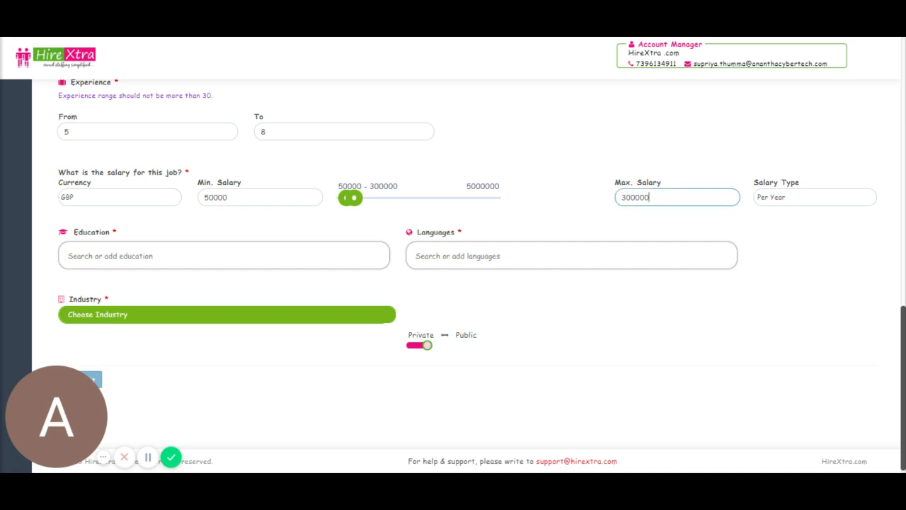
pyautogui.doubleClick(670, 197)
pyautogui.write('65000')
pyautogui.click(795, 203)
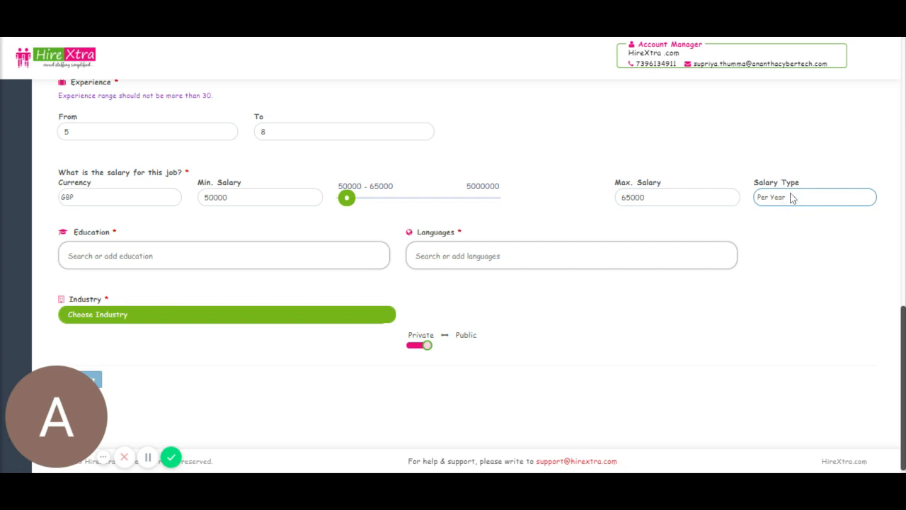
# Add MSc in Computer Science as the required education.
pyautogui.click(170, 256)
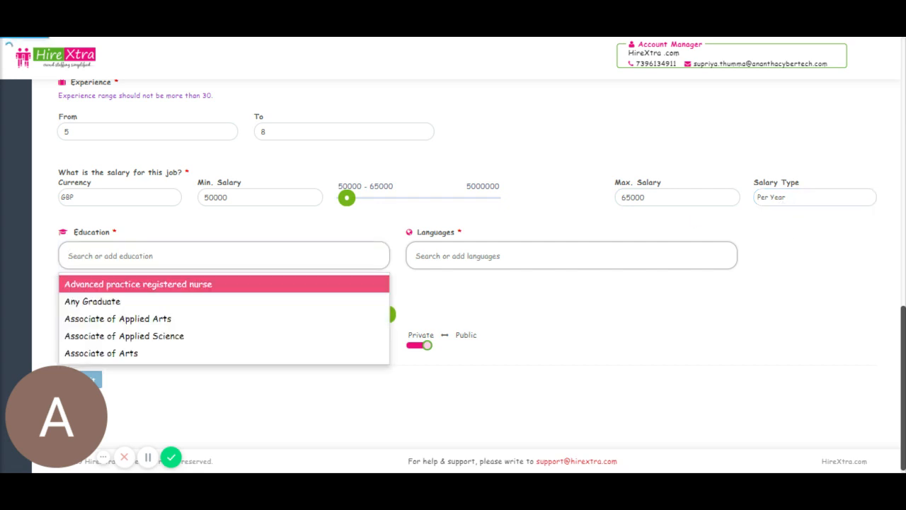
pyautogui.write('comp')
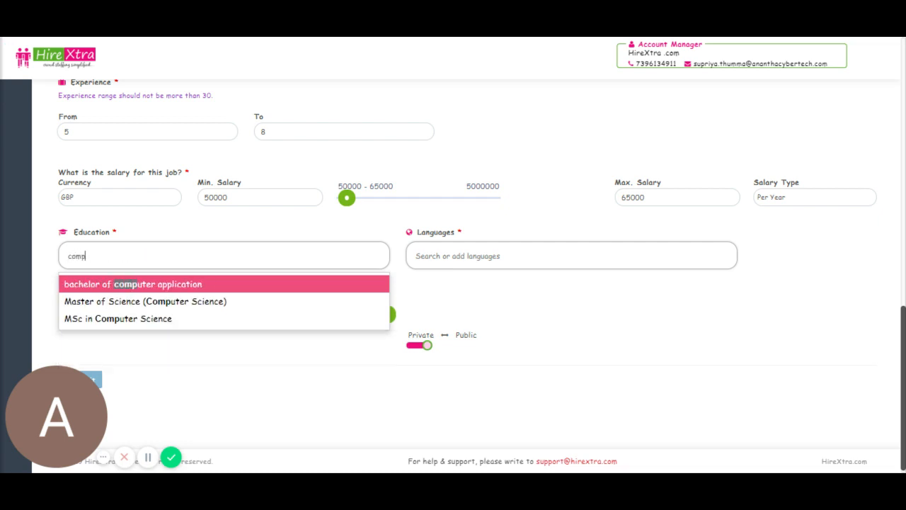
pyautogui.click(122, 318)
# Add English and German as the job's languages.
pyautogui.click(457, 256)
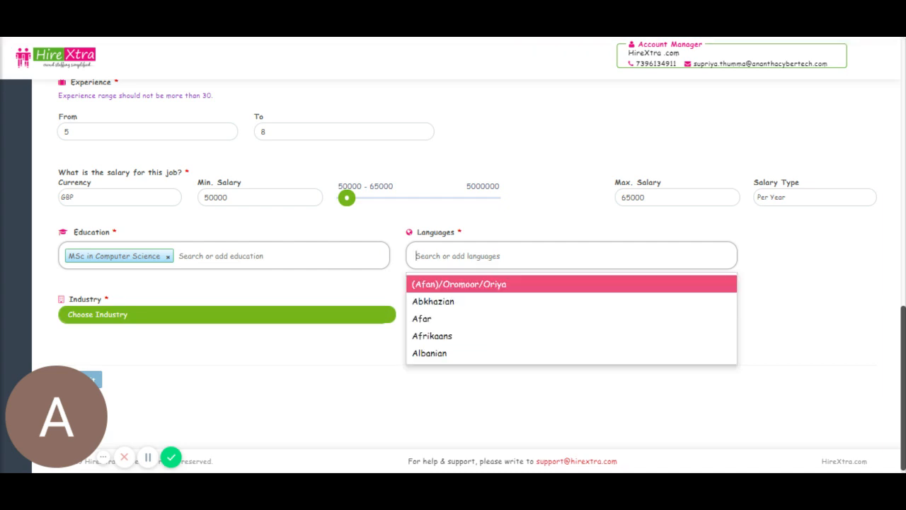
pyautogui.write('Engli')
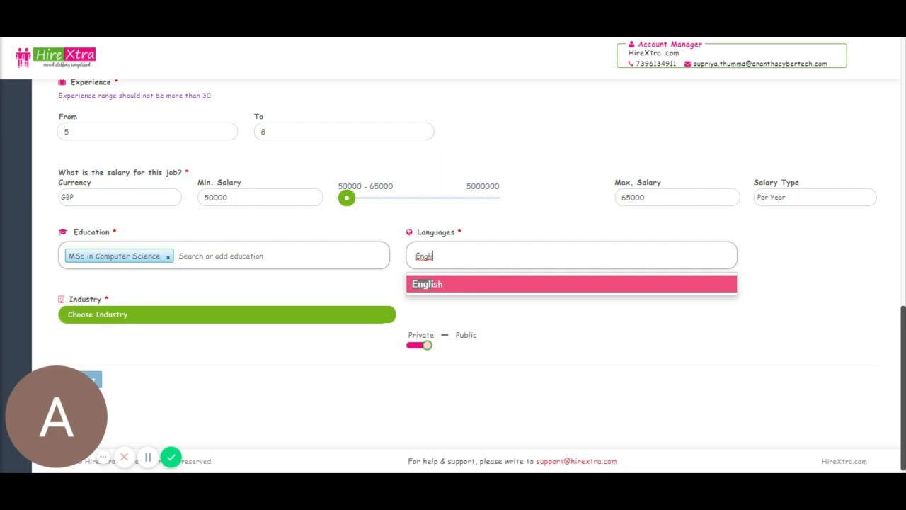
pyautogui.press('Return')
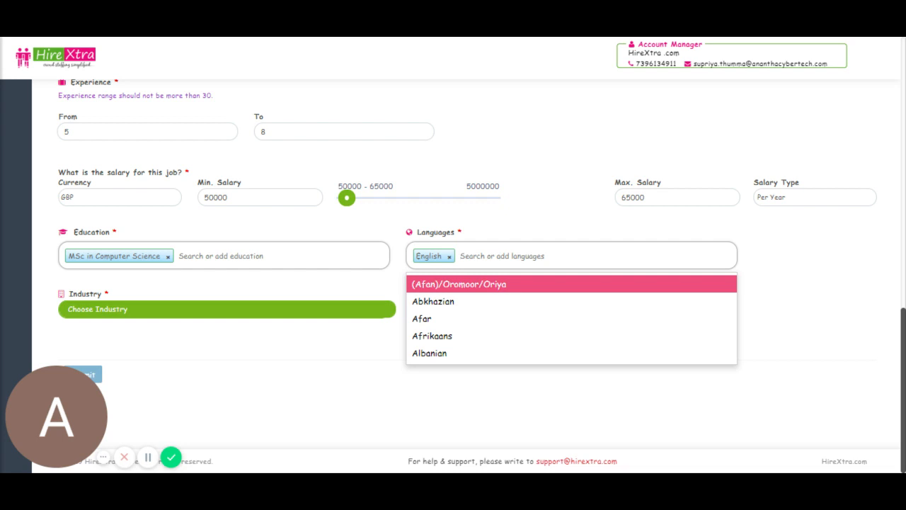
pyautogui.write('Ger')
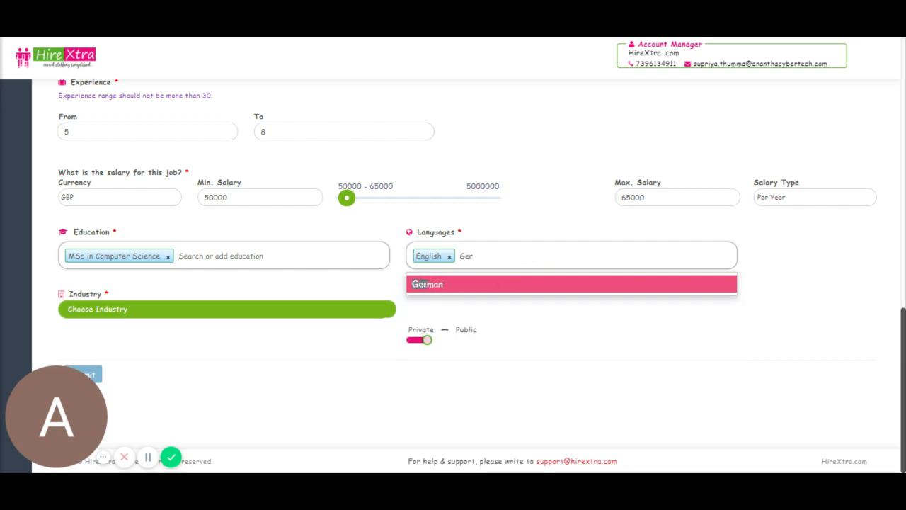
pyautogui.click(461, 287)
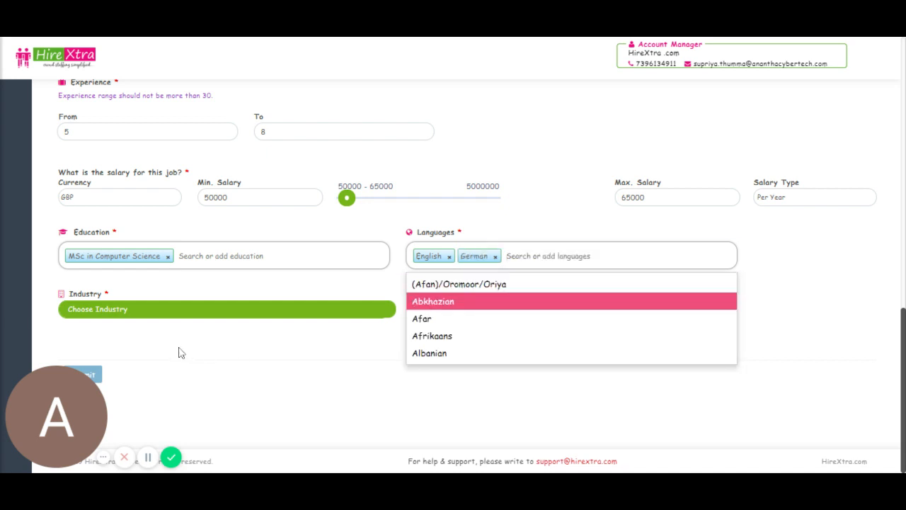
# Search the industries for "Bank" and choose banking as the job's industry.
pyautogui.click(186, 316)
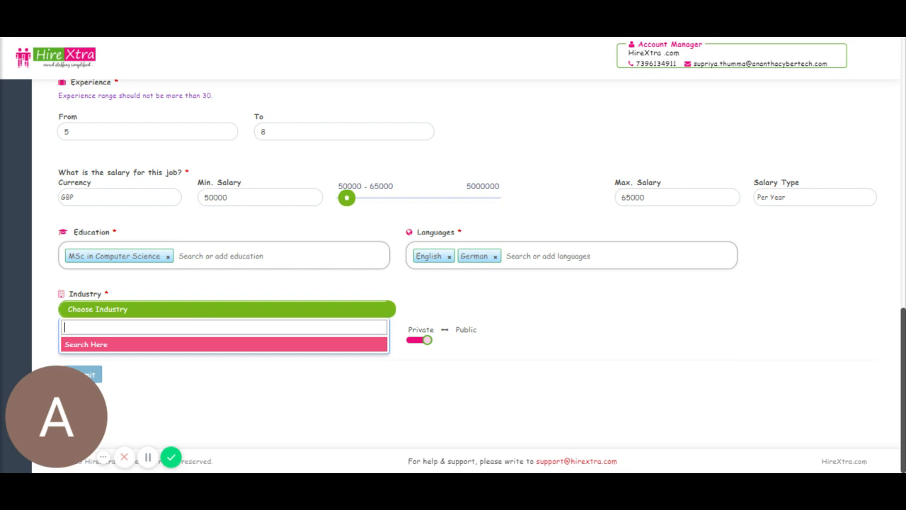
pyautogui.write('Ban')
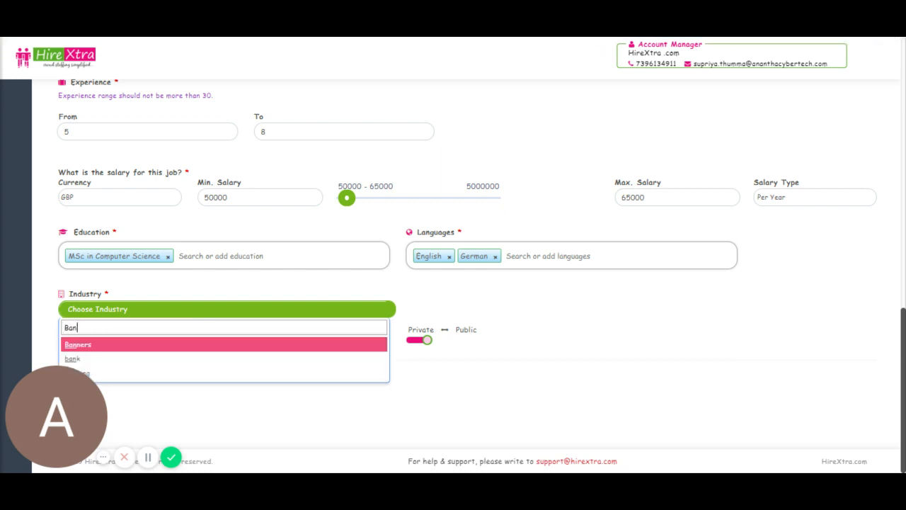
pyautogui.write('k')
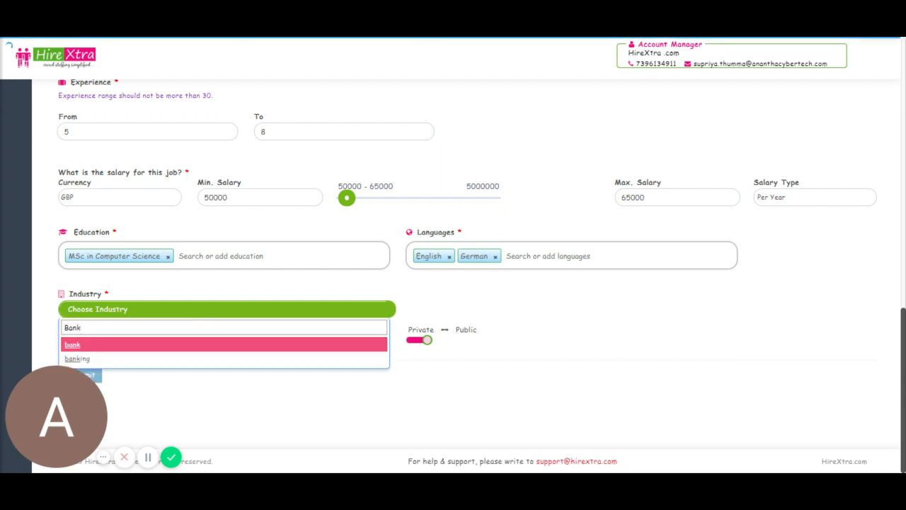
pyautogui.click(84, 359)
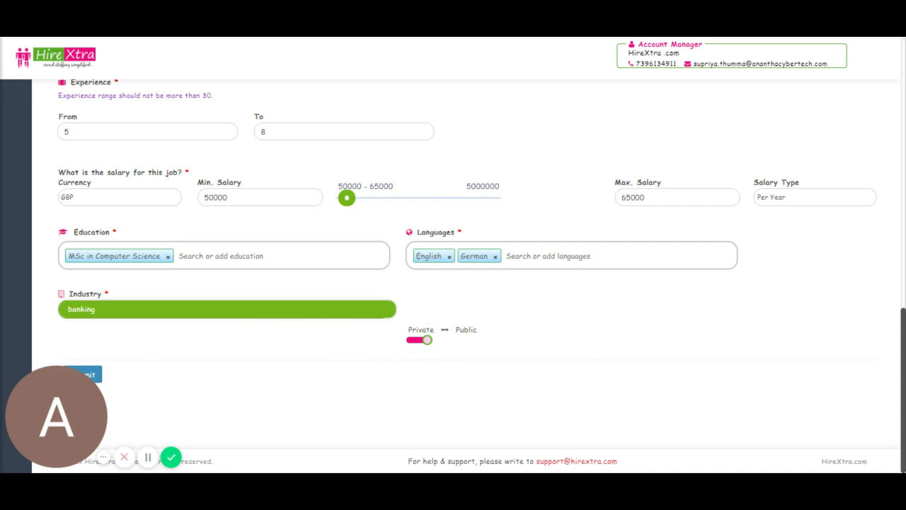
# Switch the job's visibility to Private and back to Public.
pyautogui.click(417, 341)
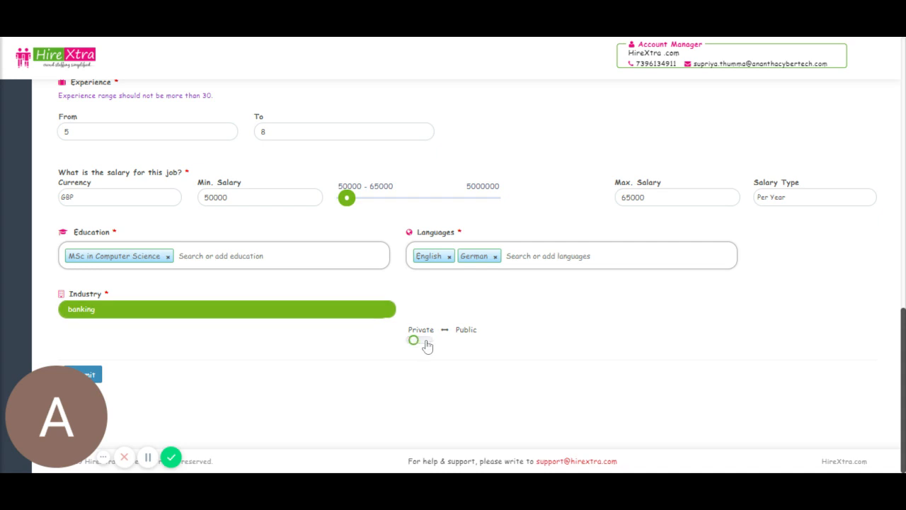
pyautogui.click(425, 342)
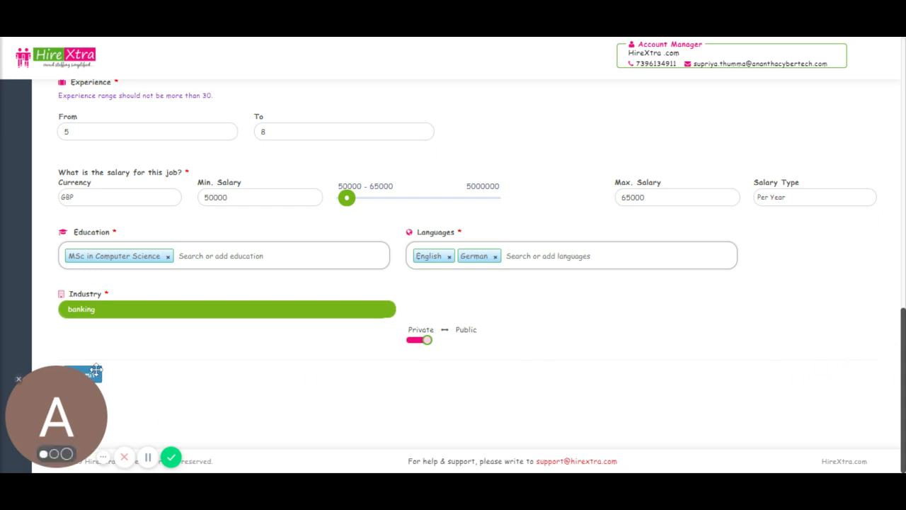
pyautogui.moveTo(73, 384); pyautogui.dragTo(463, 385)
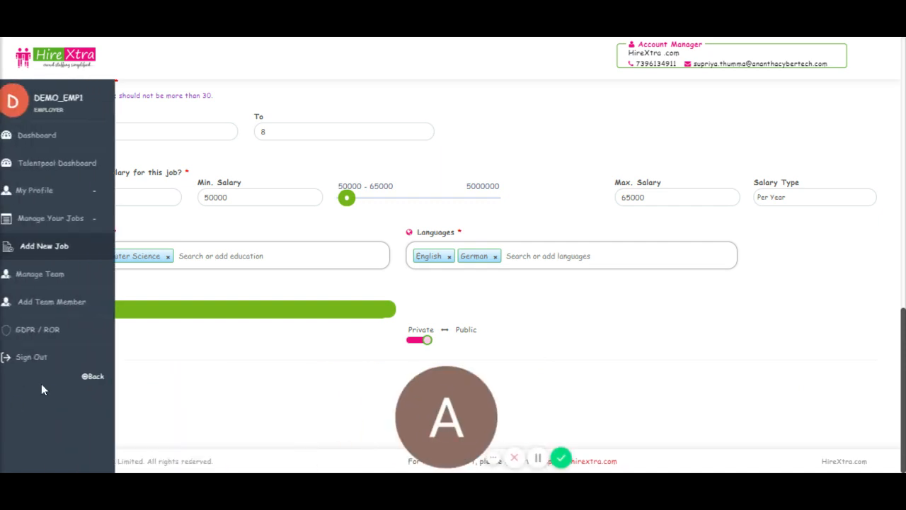
# Submit the Senior Ui Designer job order and activate it immediately.
pyautogui.click(80, 385)
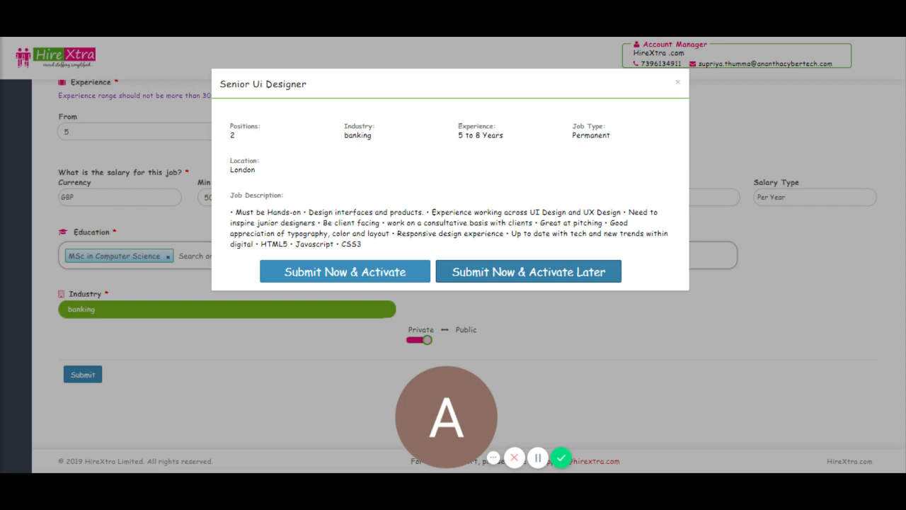
pyautogui.click(367, 276)
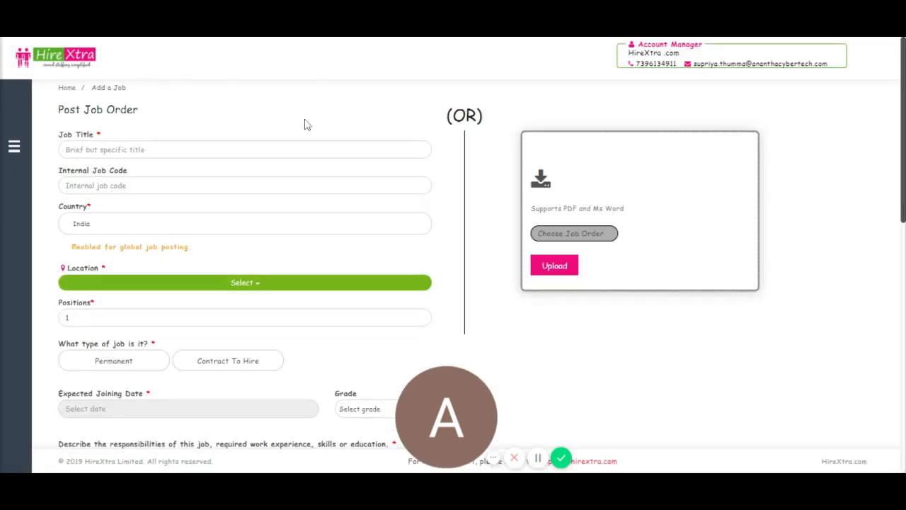
# Upload Senior UI Designer.docx as a new job order and review the form fields extracted from it.
pyautogui.click(556, 267)
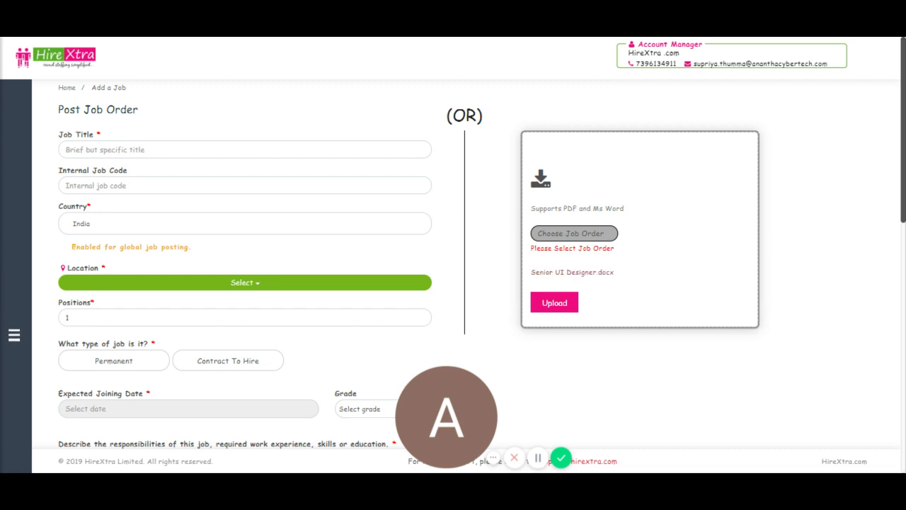
pyautogui.click(565, 303)
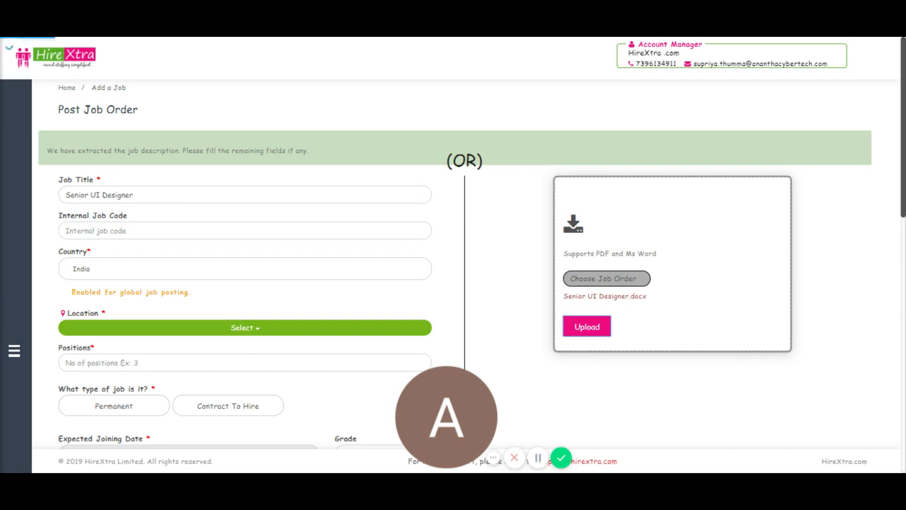
pyautogui.scroll(-5, 894, 219)
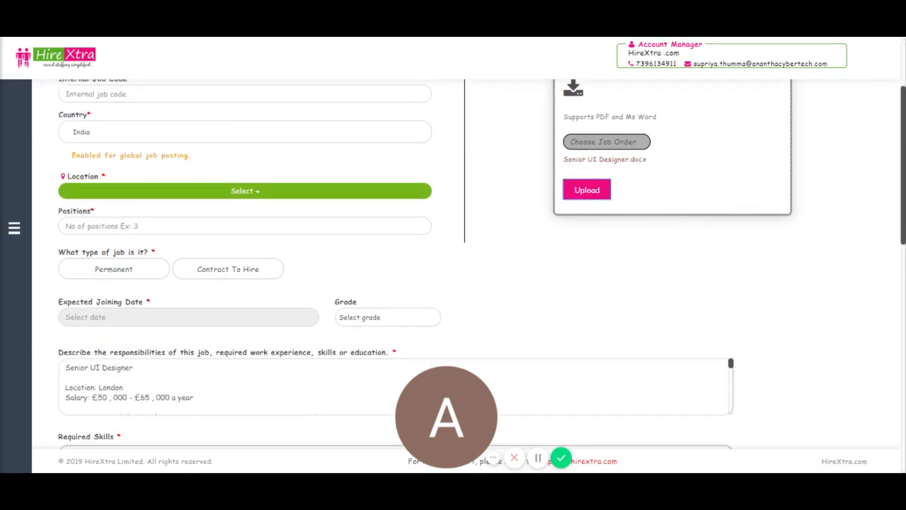
pyautogui.scroll(-5, 903, 314)
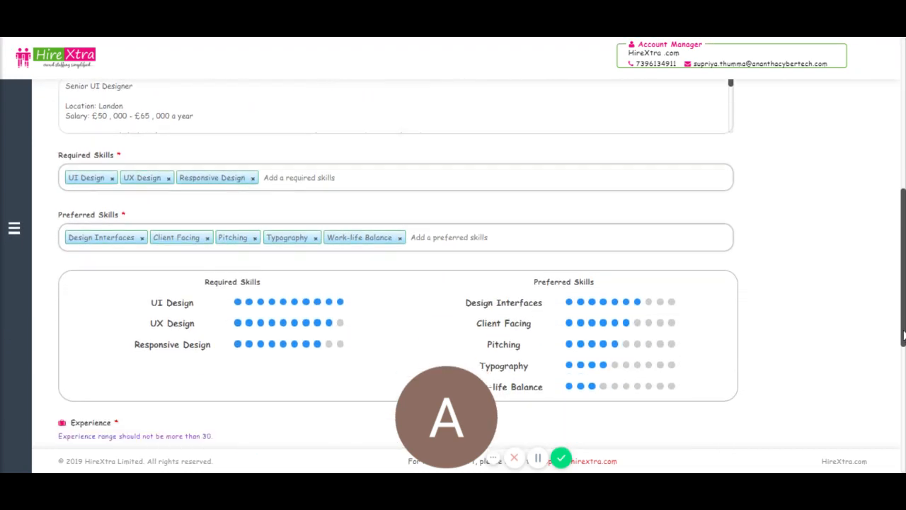
pyautogui.scroll(10, 453, 269)
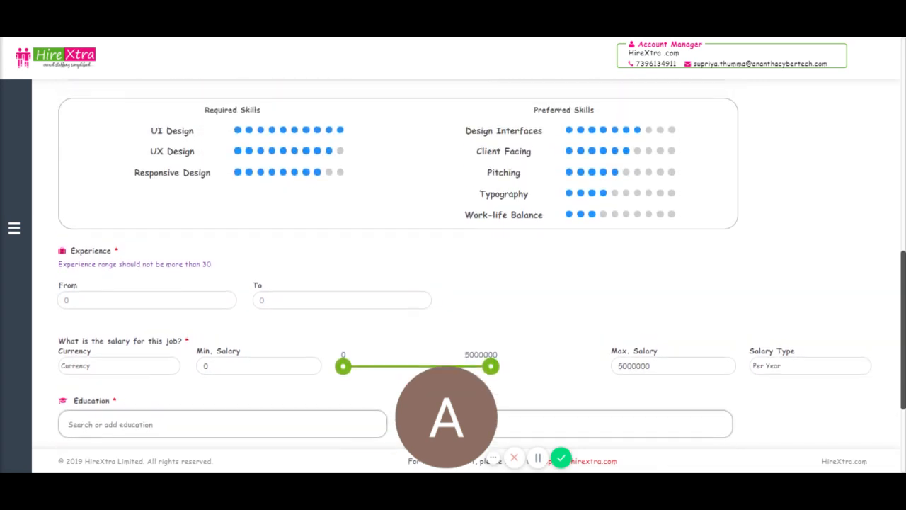
pyautogui.scroll(-6, 453, 269)
pyautogui.scroll(10, 453, 269)
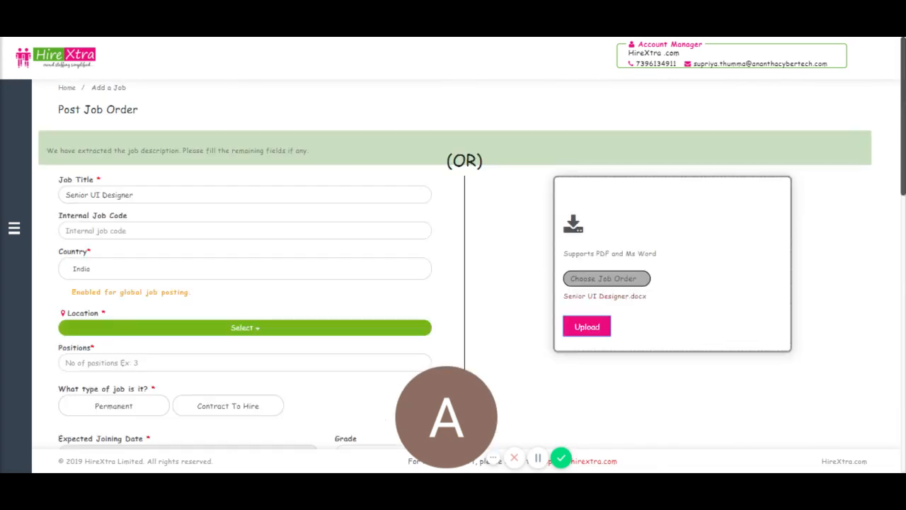
# Return to the employer dashboard and open the job orders list from the total jobs figure.
pyautogui.click(14, 224)
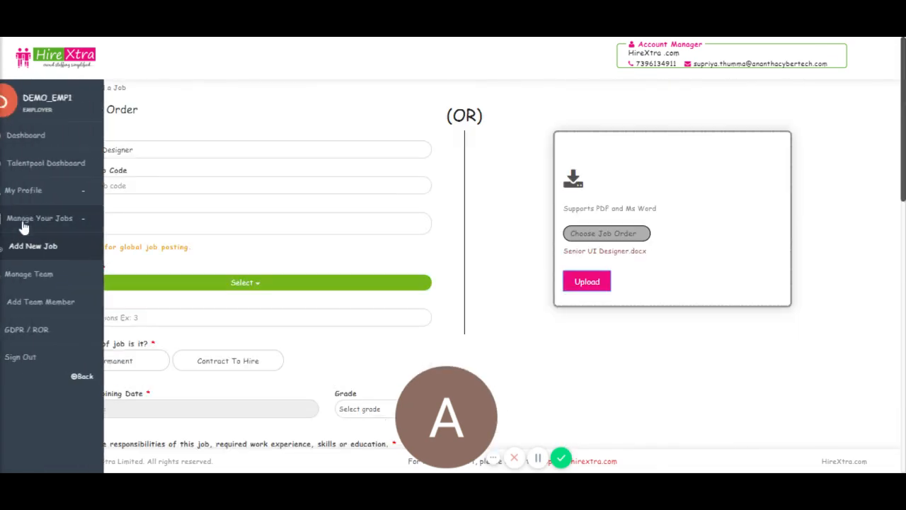
pyautogui.click(46, 141)
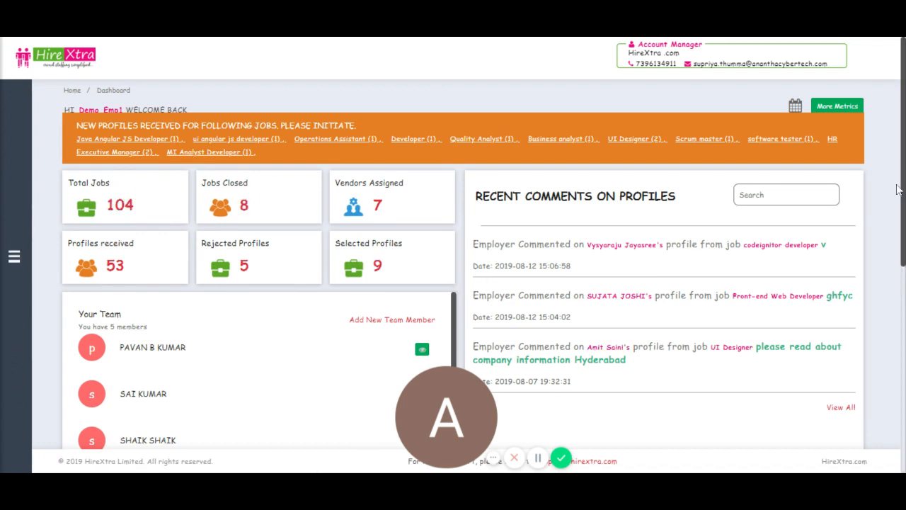
pyautogui.moveTo(904, 189)
pyautogui.mouseDown()
pyautogui.moveTo(904, 332)
pyautogui.moveTo(904, 206)
pyautogui.mouseUp()
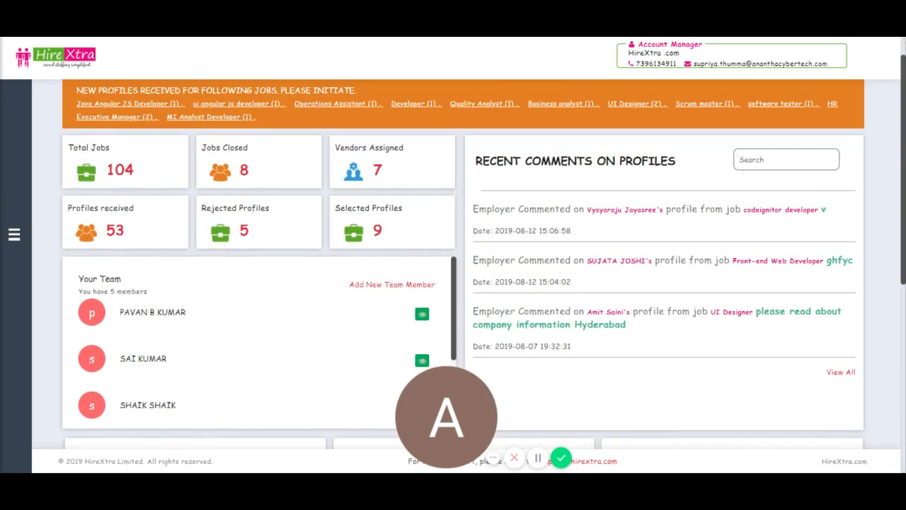
pyautogui.click(109, 168)
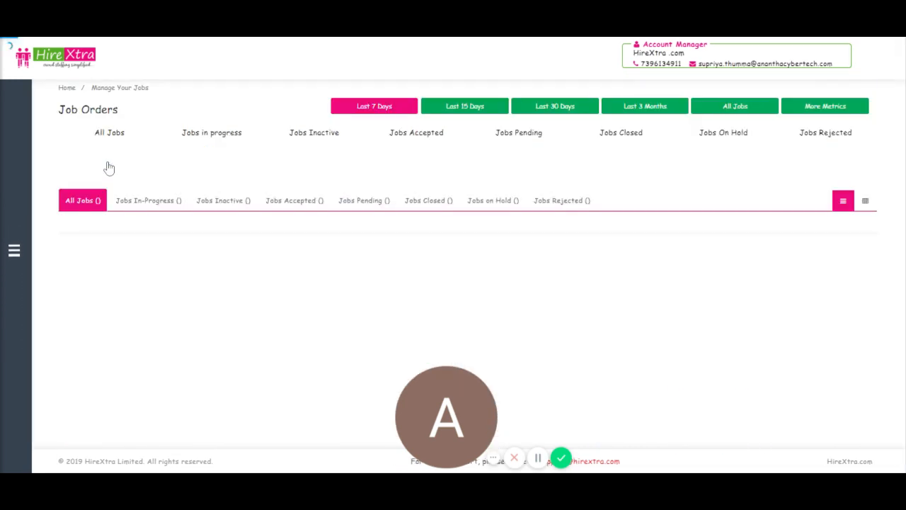